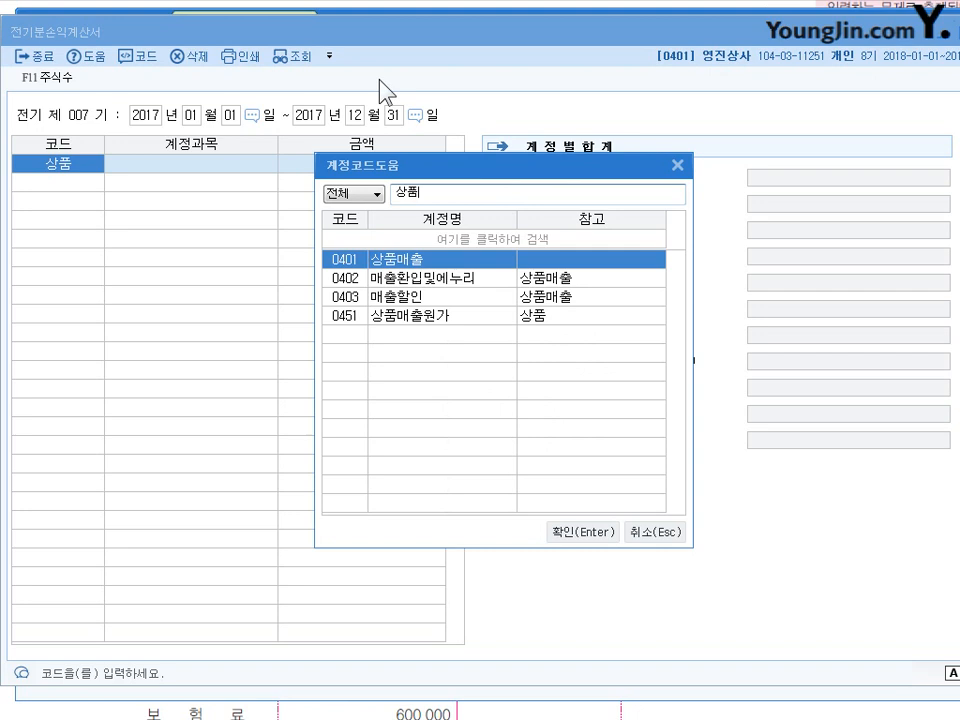
- Add account 0401 상품매출 to the prior-period income statement with an amount of 121,000,000
{"action": "key", "text": "Return"}
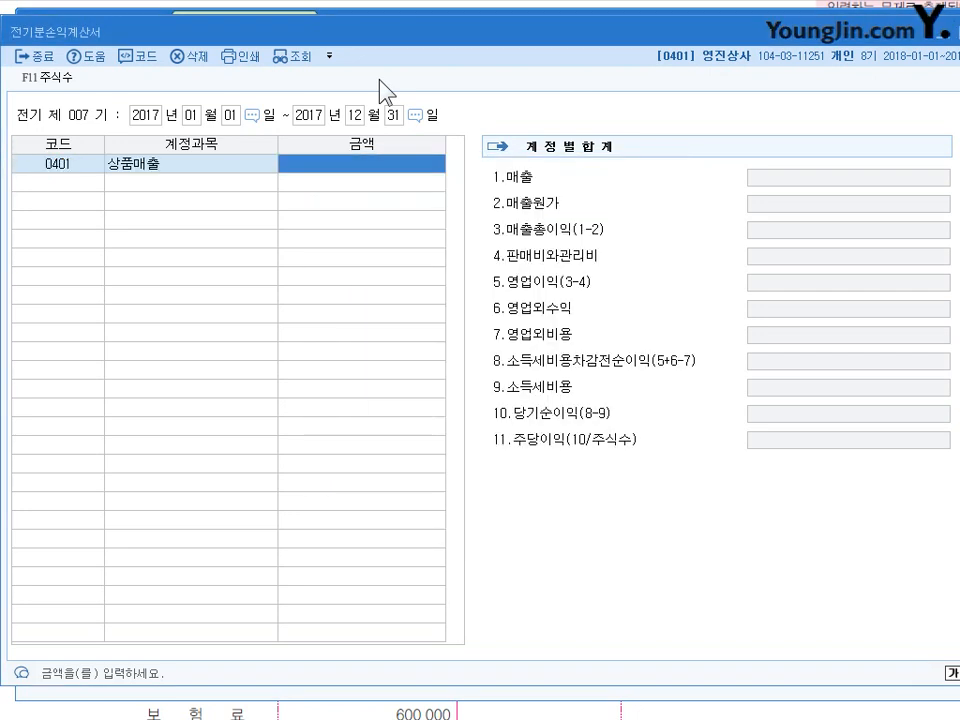
{"action": "type", "text": "121"}
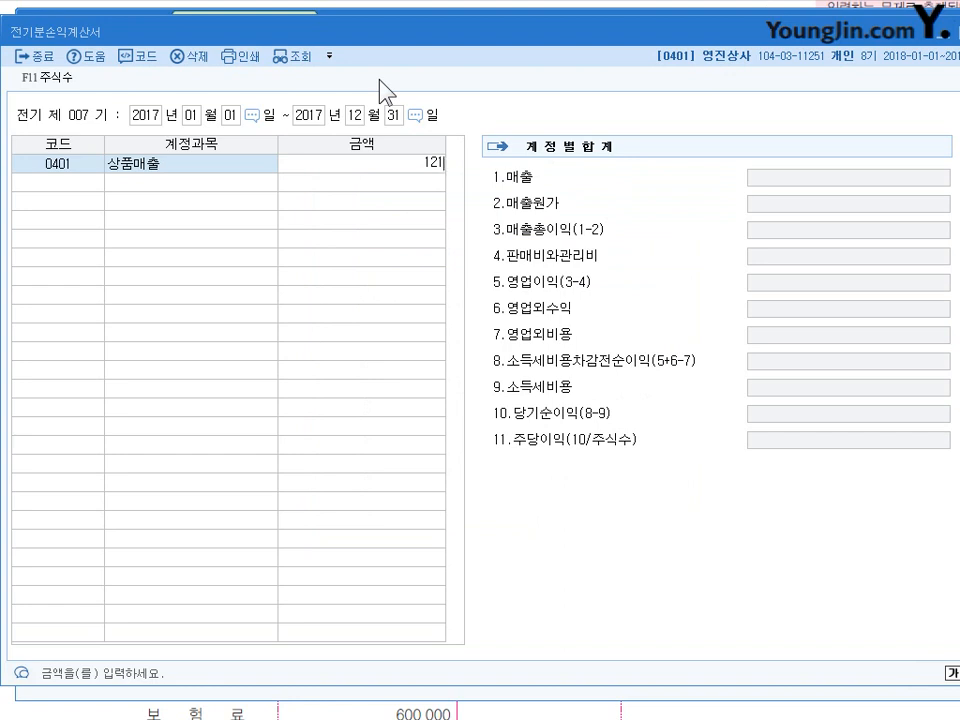
{"action": "type", "text": ",000,000"}
{"action": "key", "text": "Return"}
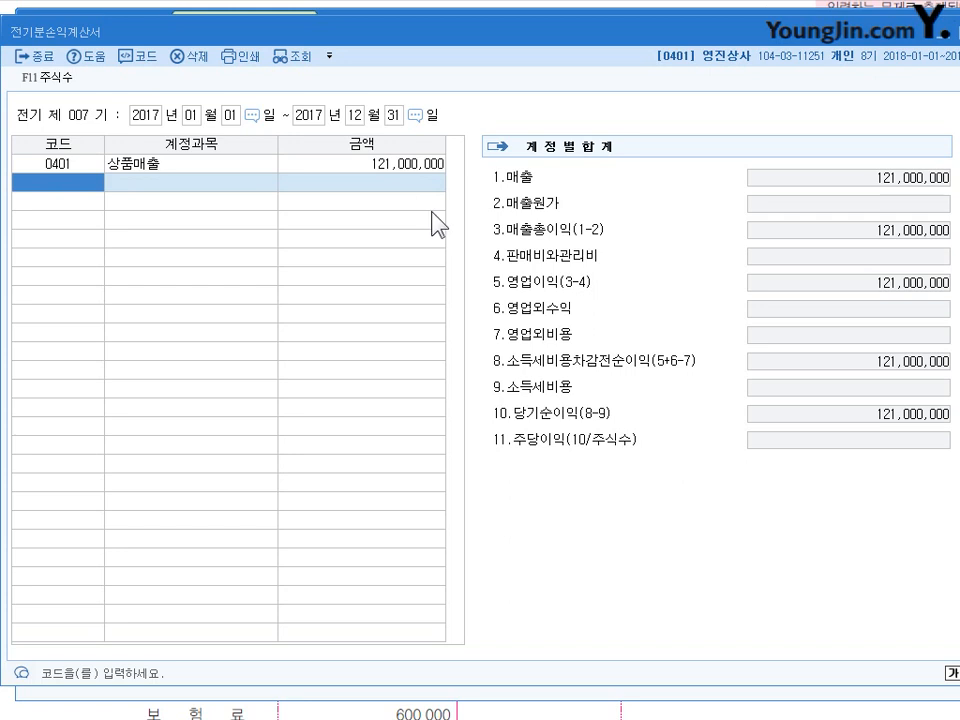
- Switch to the source 손익계산서 document and examine the 상품매출원가 breakdown: 기초상품재고액, 당기상품매입액 and 기말상품재고액
{"action": "key", "text": "alt+Tab"}
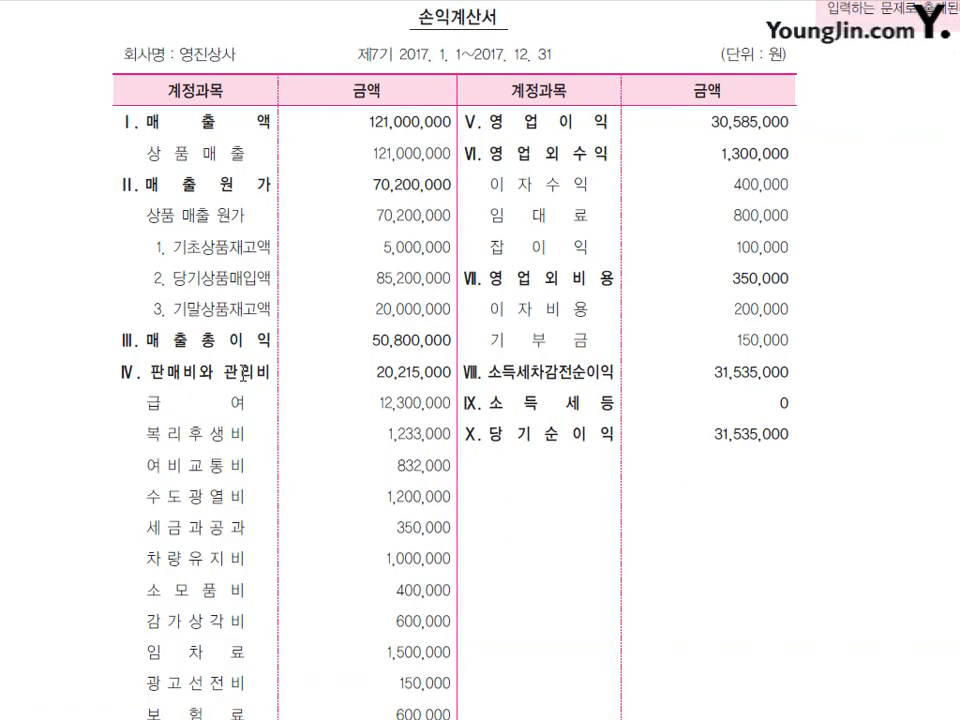
{"action": "left_click_drag", "start_coordinate": [152, 224], "coordinate": [234, 224]}
{"action": "left_click", "coordinate": [161, 239]}
{"action": "left_click_drag", "start_coordinate": [151, 222], "coordinate": [238, 223]}
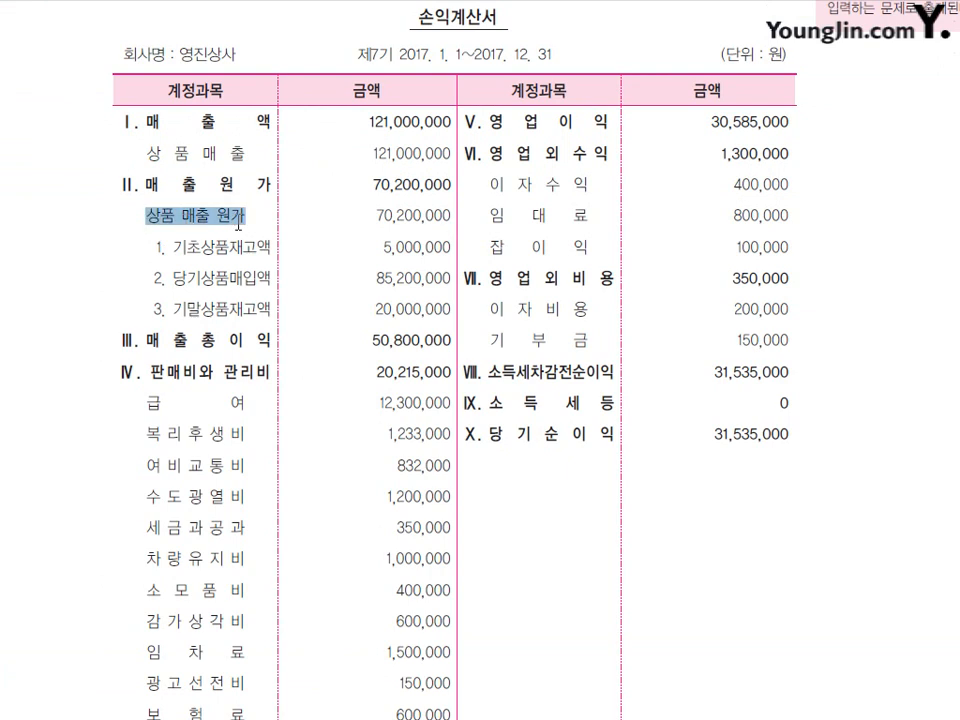
{"action": "left_click", "coordinate": [176, 257]}
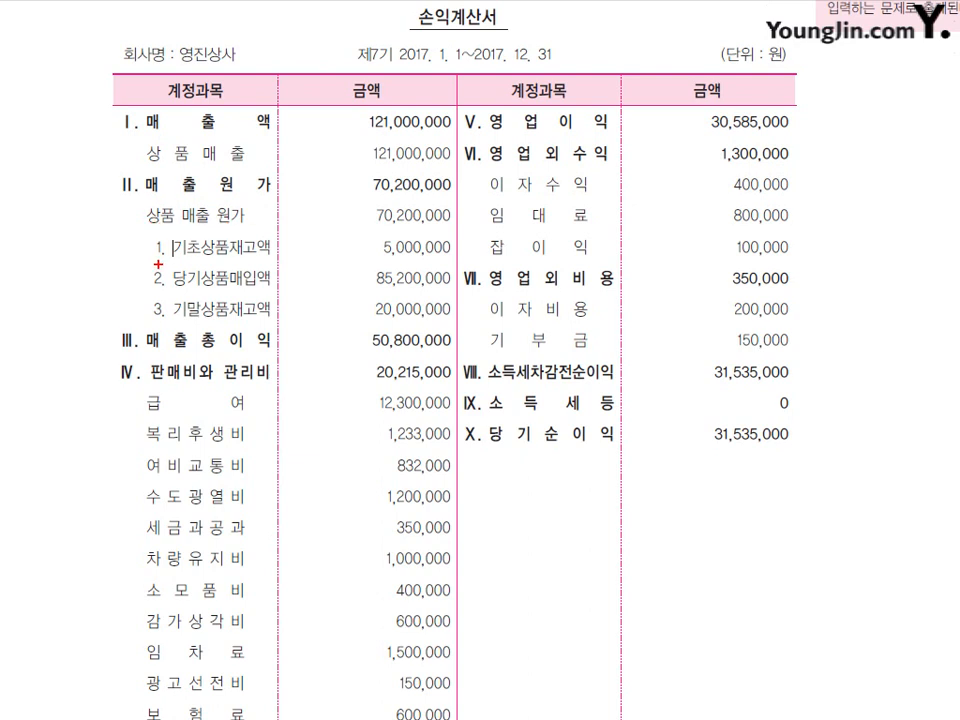
{"action": "left_click_drag", "start_coordinate": [153, 242], "coordinate": [158, 318]}
{"action": "mouse_move", "coordinate": [245, 208]}
{"action": "left_mouse_down"}
{"action": "mouse_move", "coordinate": [240, 222]}
{"action": "mouse_move", "coordinate": [130, 207]}
{"action": "mouse_move", "coordinate": [246, 222]}
{"action": "left_mouse_up"}
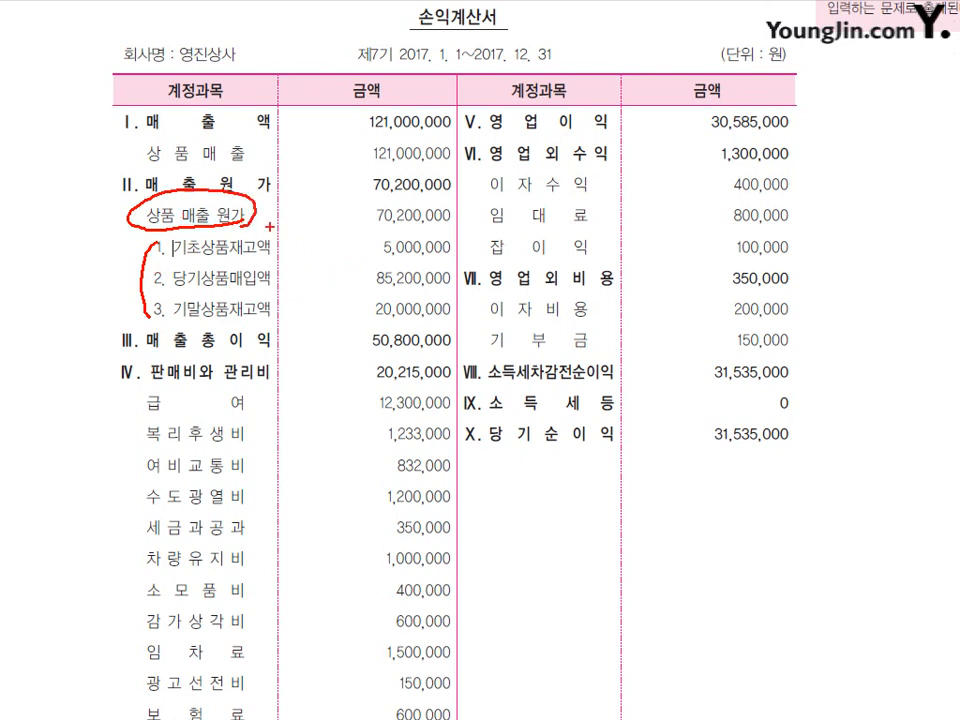
{"action": "left_click", "coordinate": [206, 253]}
{"action": "left_click", "coordinate": [208, 271]}
{"action": "left_click", "coordinate": [204, 306]}
{"action": "mouse_move", "coordinate": [101, 323]}
{"action": "left_mouse_down"}
{"action": "mouse_move", "coordinate": [110, 300]}
{"action": "mouse_move", "coordinate": [118, 322]}
{"action": "mouse_move", "coordinate": [130, 300]}
{"action": "mouse_move", "coordinate": [148, 320]}
{"action": "left_mouse_up"}
{"action": "left_click_drag", "start_coordinate": [90, 297], "coordinate": [91, 326]}
{"action": "left_click_drag", "start_coordinate": [86, 313], "coordinate": [102, 311]}
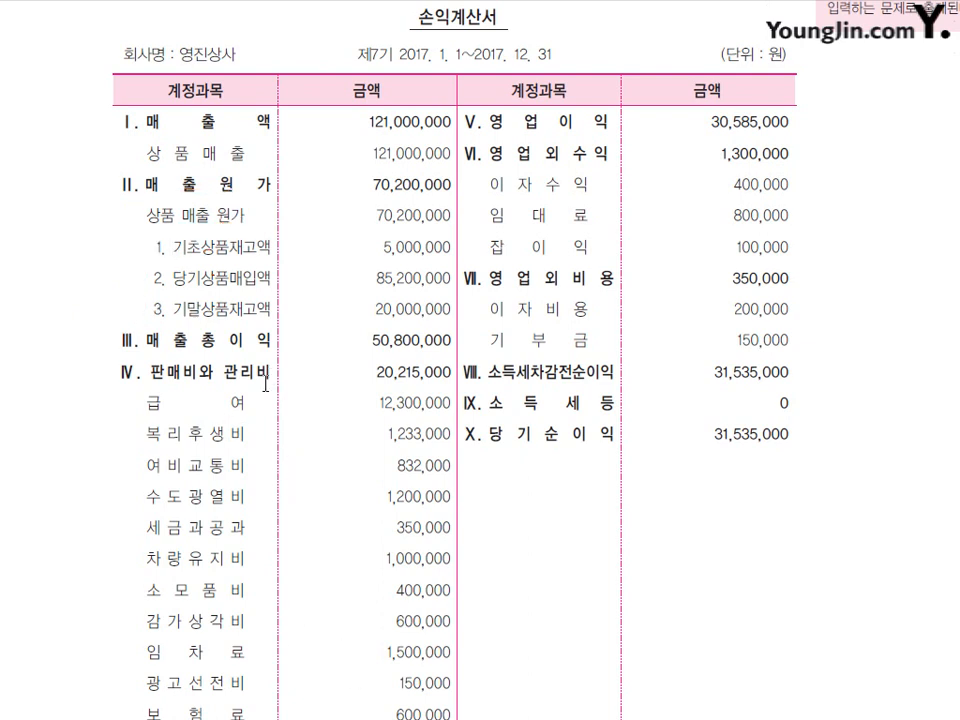
{"action": "left_click_drag", "start_coordinate": [172, 309], "coordinate": [272, 320]}
{"action": "left_click", "coordinate": [317, 331]}
- Return to the prior-period income statement, add account 0451 상품매출원가 on the second row and reposition its 매출원가 dialog
{"action": "key", "text": "alt+Tab"}
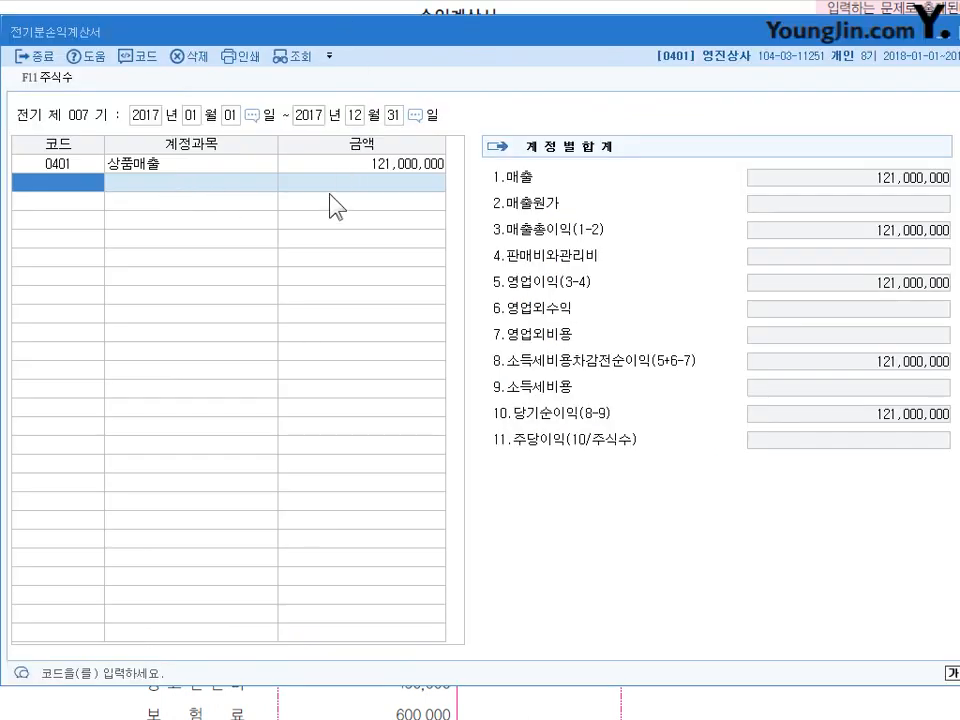
{"action": "type", "text": "ㅅㅏㅇ품"}
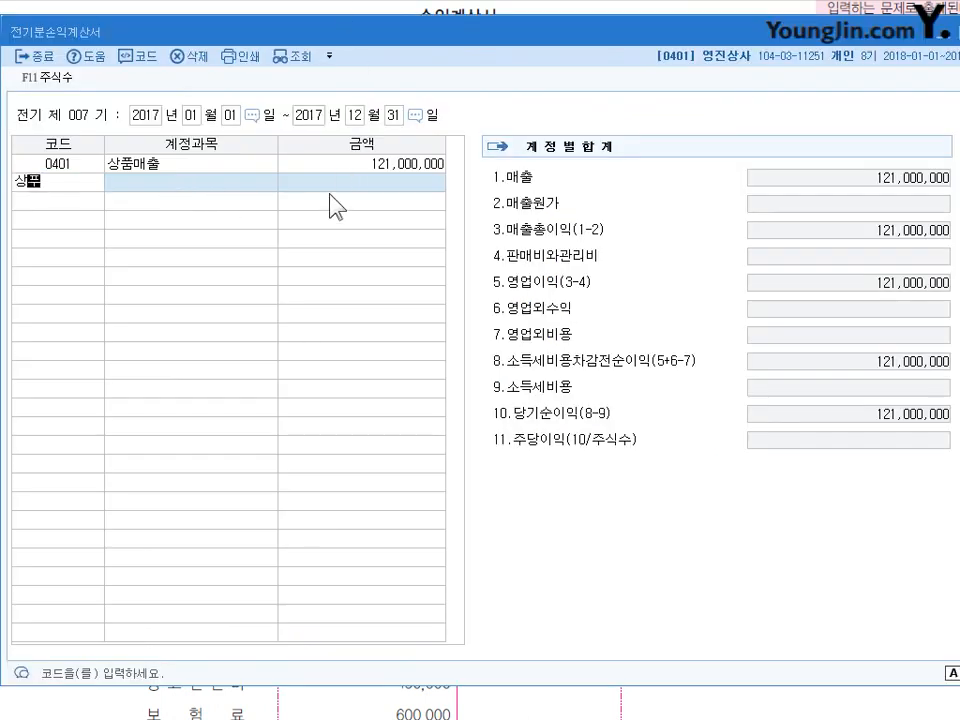
{"action": "key", "text": "Return"}
{"action": "key", "text": "Down"}
{"action": "key", "text": "Down"}
{"action": "key", "text": "Down"}
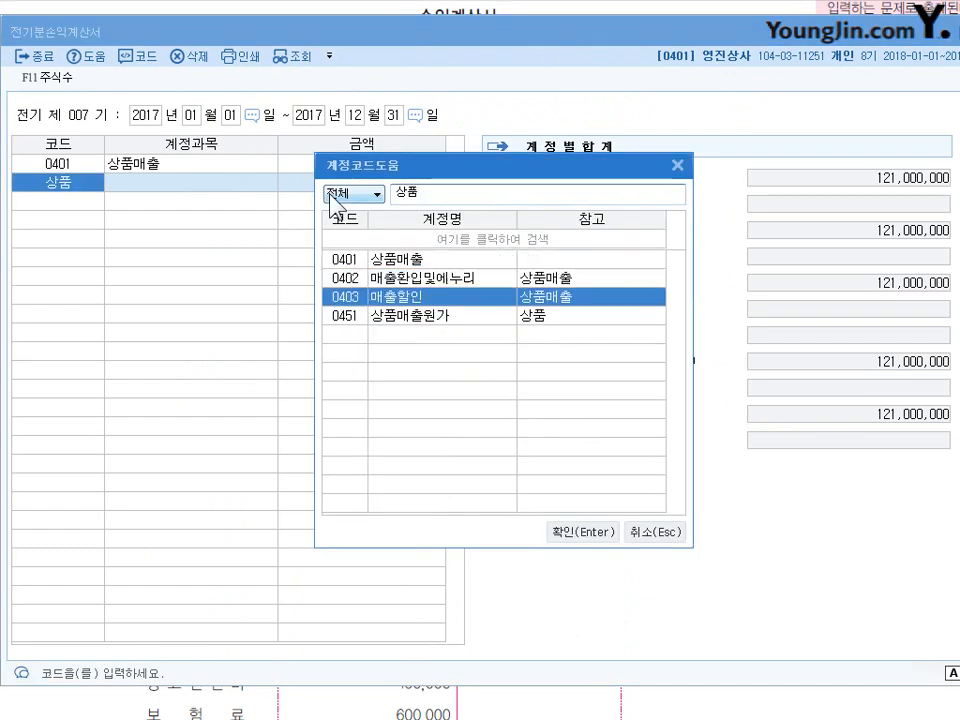
{"action": "key", "text": "Return"}
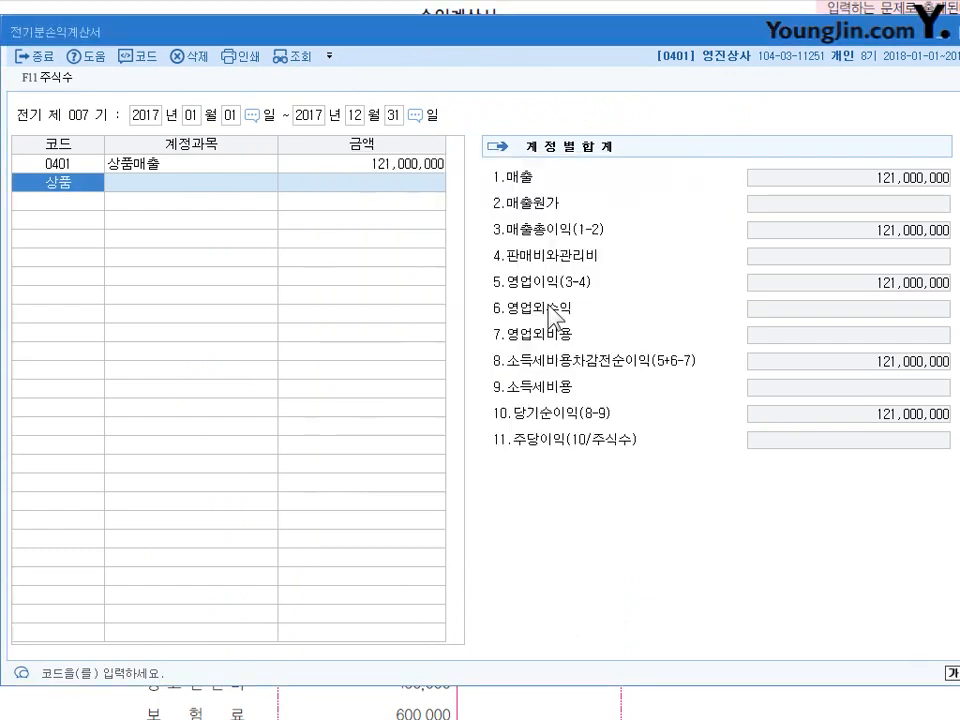
{"action": "left_click_drag", "start_coordinate": [541, 198], "coordinate": [334, 243]}
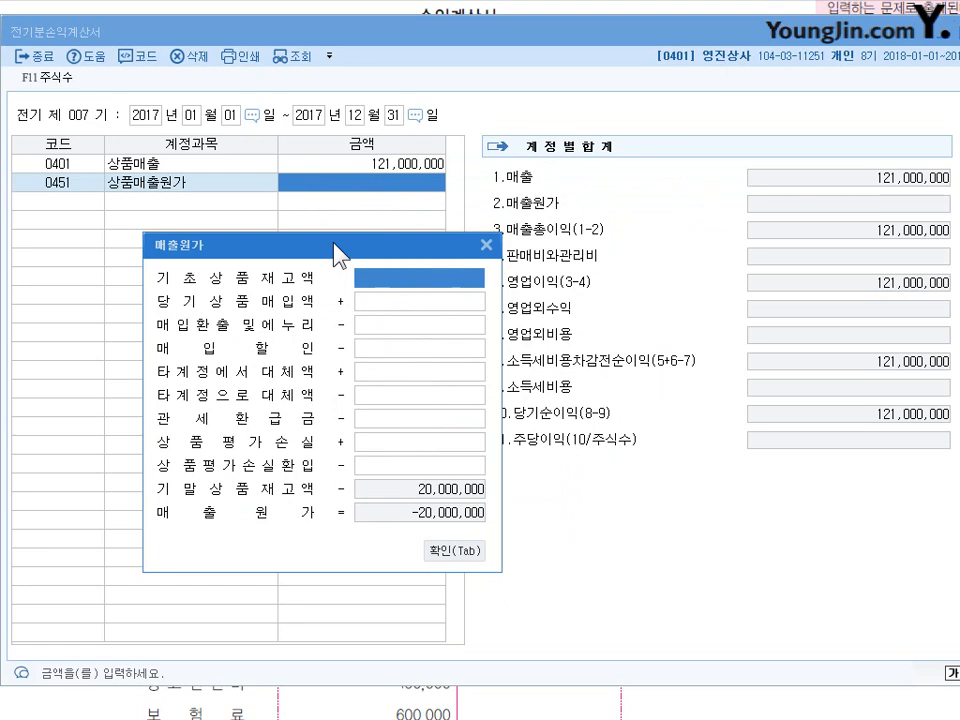
{"action": "left_click_drag", "start_coordinate": [334, 243], "coordinate": [393, 214]}
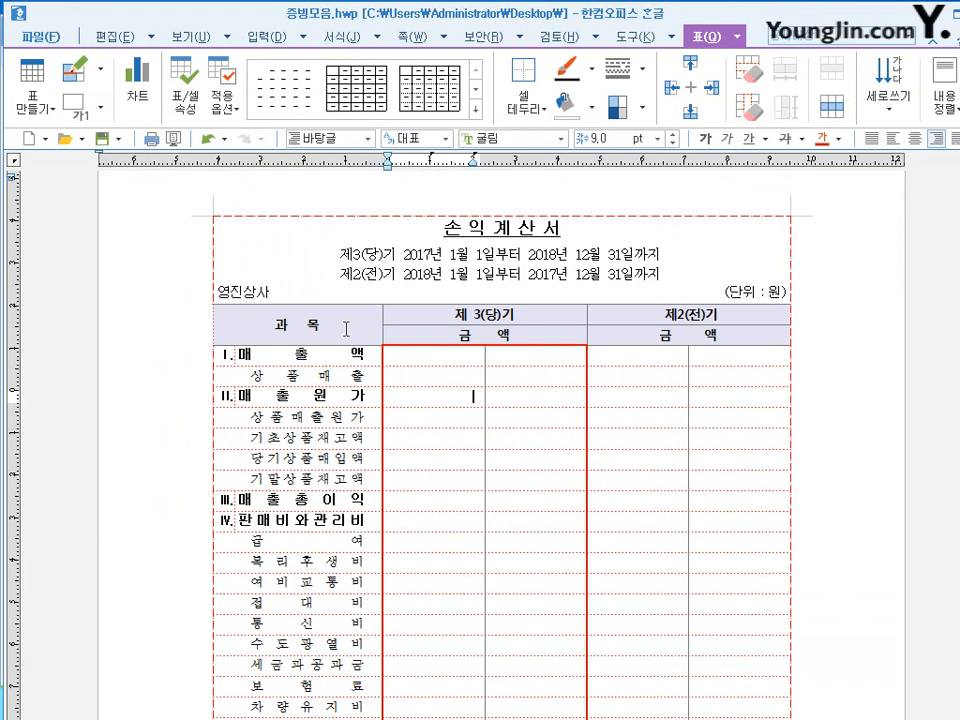
- Check the rows from 상품매출원가 to 기말상품재고액 in the income statement form of 증빙모음.hwp
{"action": "type", "text": "옹"}
{"action": "left_click_drag", "start_coordinate": [262, 416], "coordinate": [297, 481]}
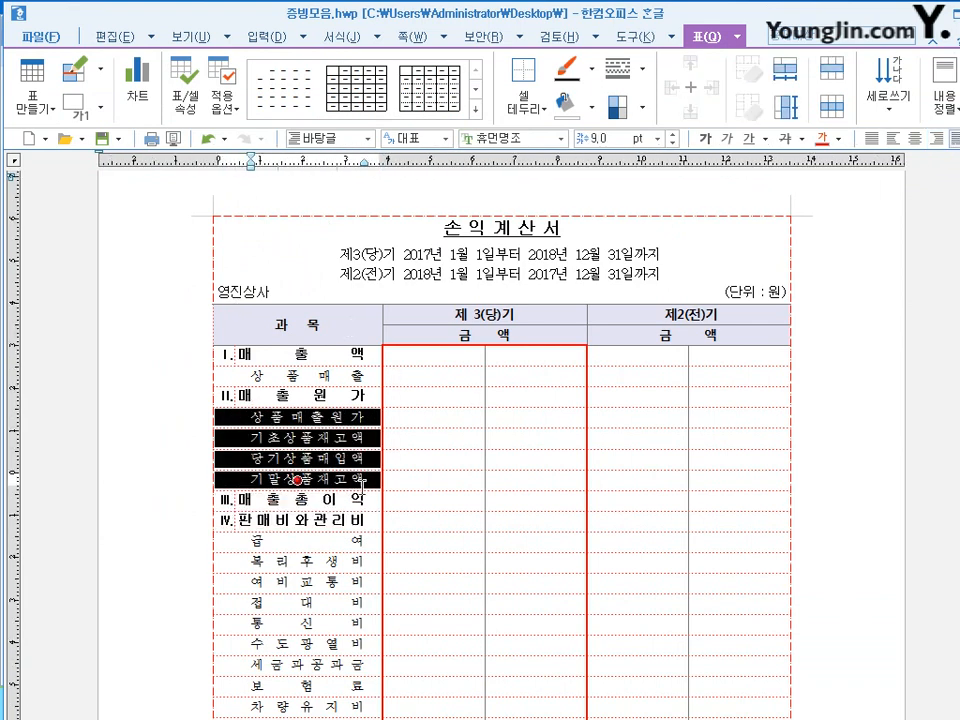
{"action": "left_click", "coordinate": [936, 387]}
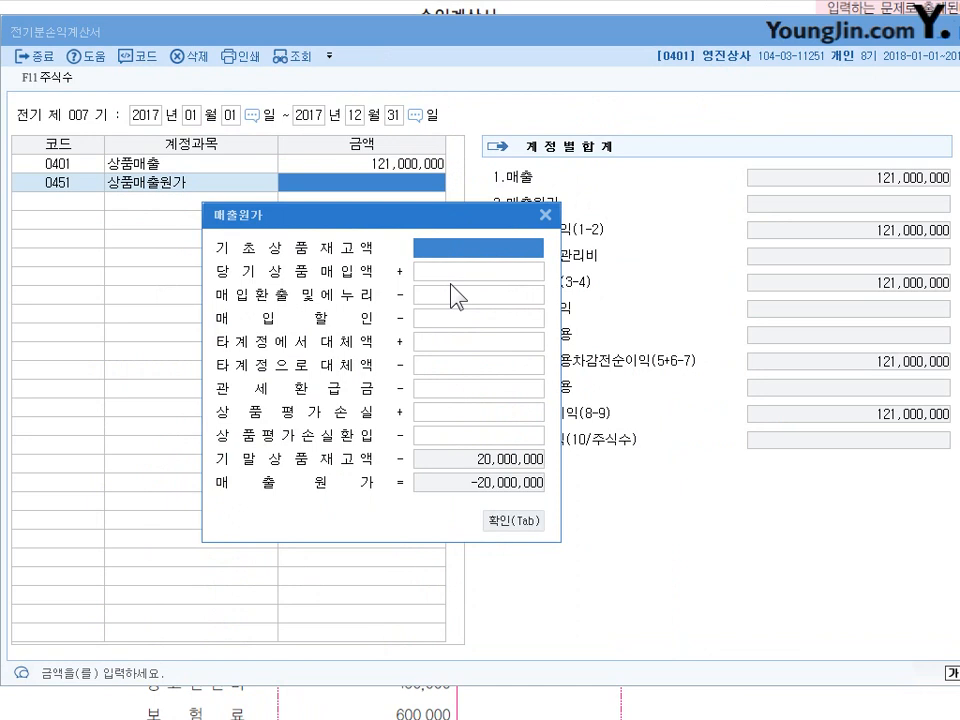
- Set 기초상품재고액 to 5,000,000 and 당기상품매입액 to 85,200,000 in the 매출원가 breakdown and close it
{"action": "type", "text": "5000000"}
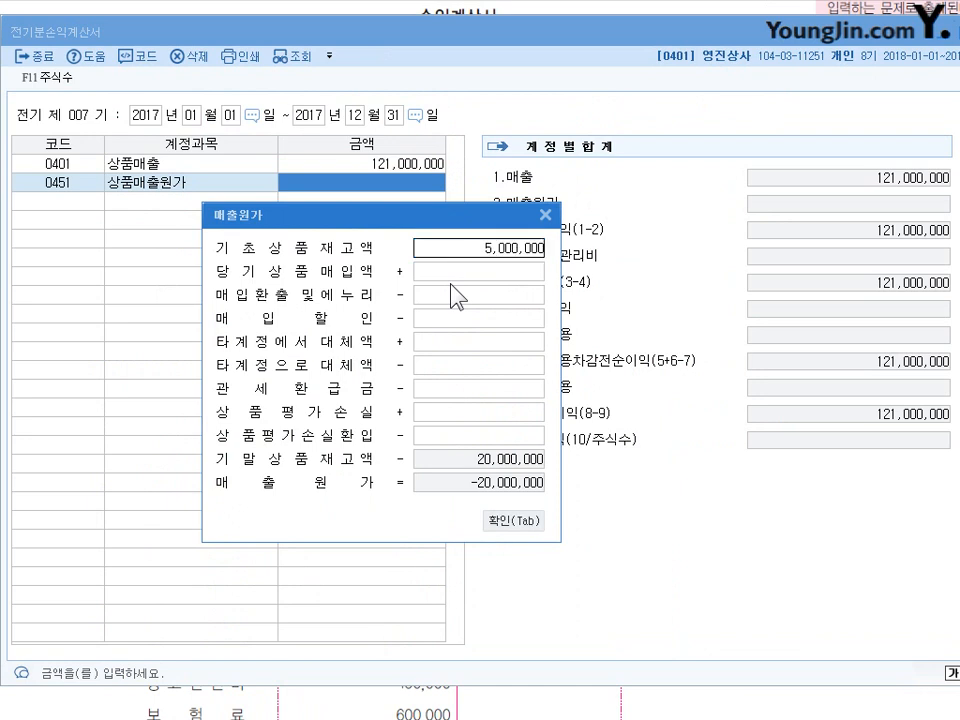
{"action": "key", "text": "Return"}
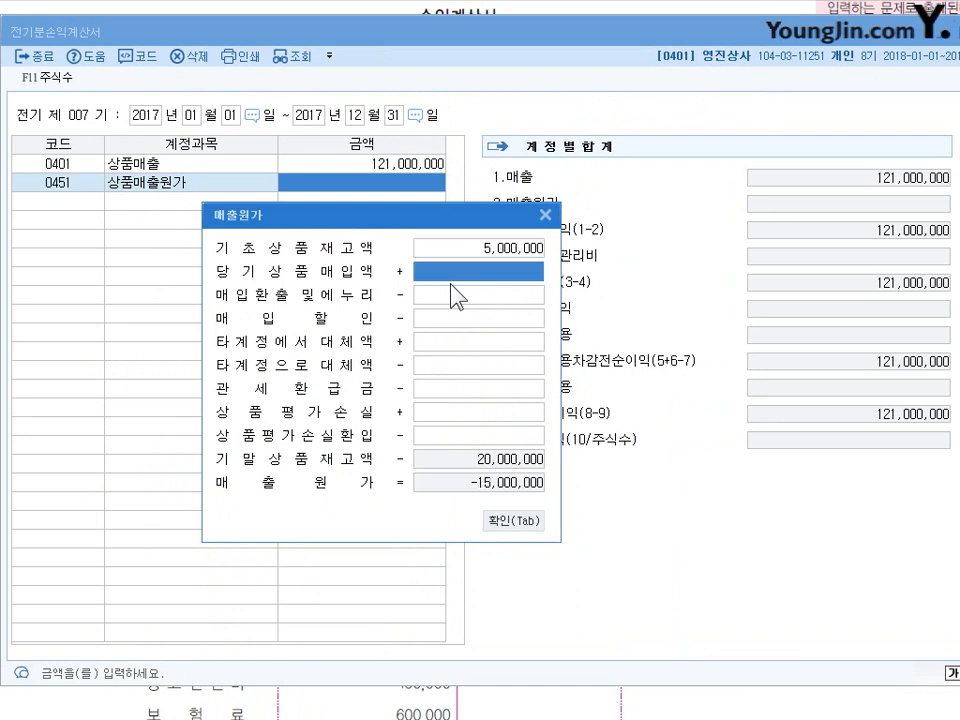
{"action": "type", "text": "85200000"}
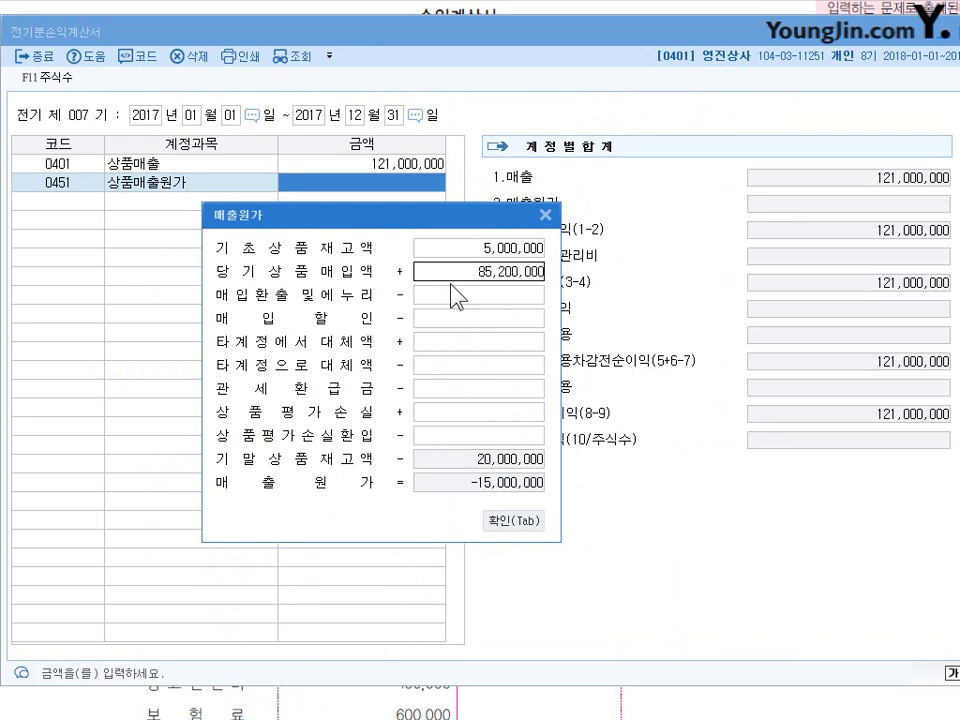
{"action": "key", "text": "Return"}
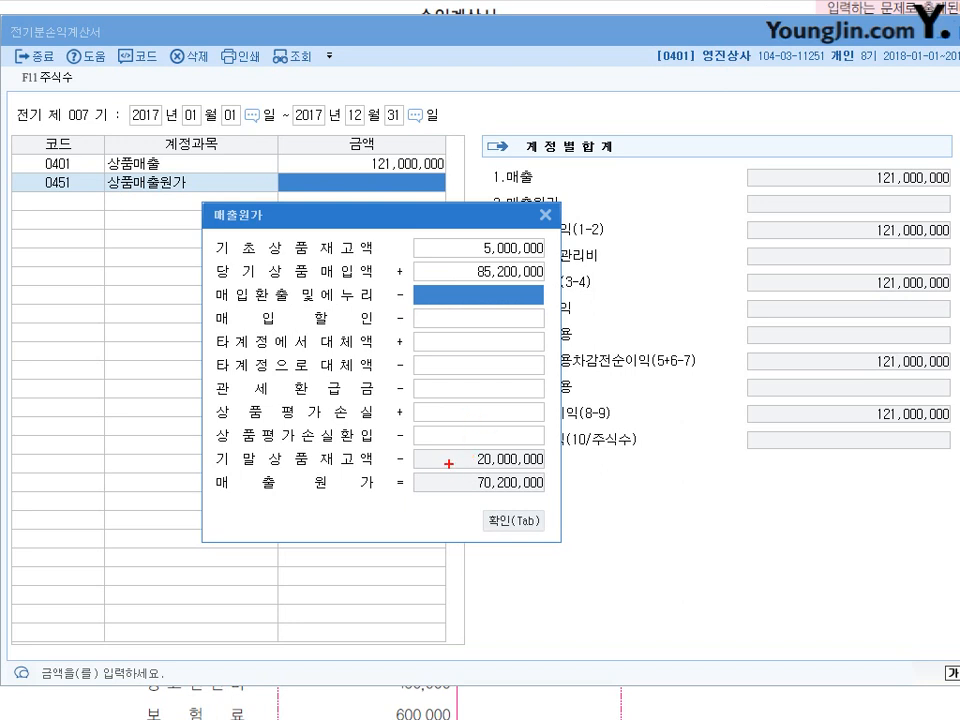
{"action": "mouse_move", "coordinate": [441, 445]}
{"action": "left_mouse_down"}
{"action": "mouse_move", "coordinate": [452, 462]}
{"action": "mouse_move", "coordinate": [458, 440]}
{"action": "mouse_move", "coordinate": [470, 478]}
{"action": "left_mouse_up"}
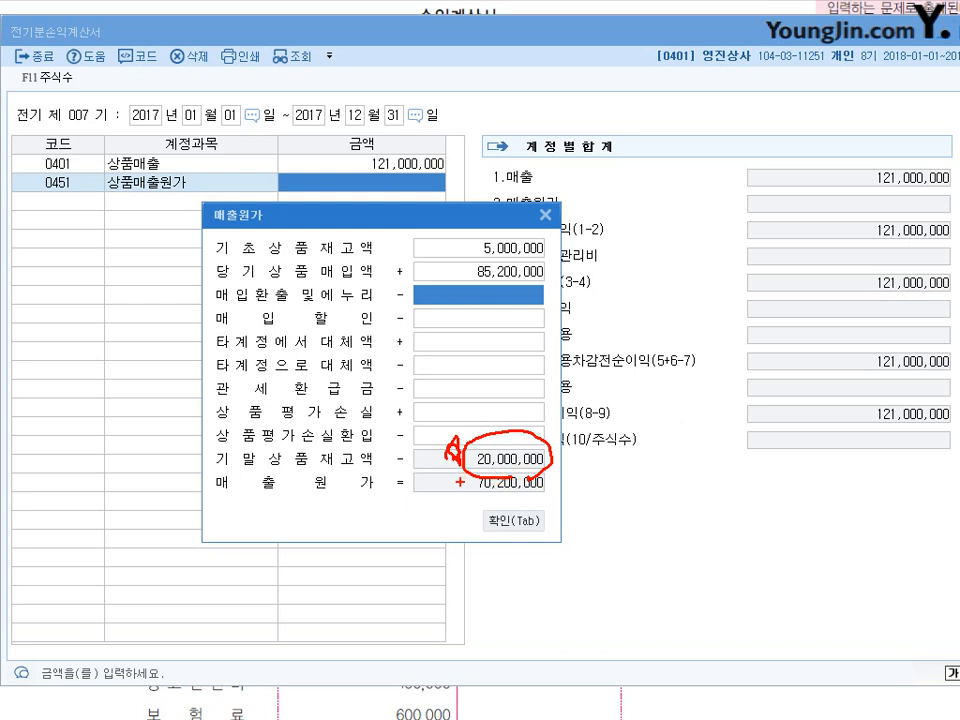
{"action": "left_click_drag", "start_coordinate": [455, 464], "coordinate": [458, 452]}
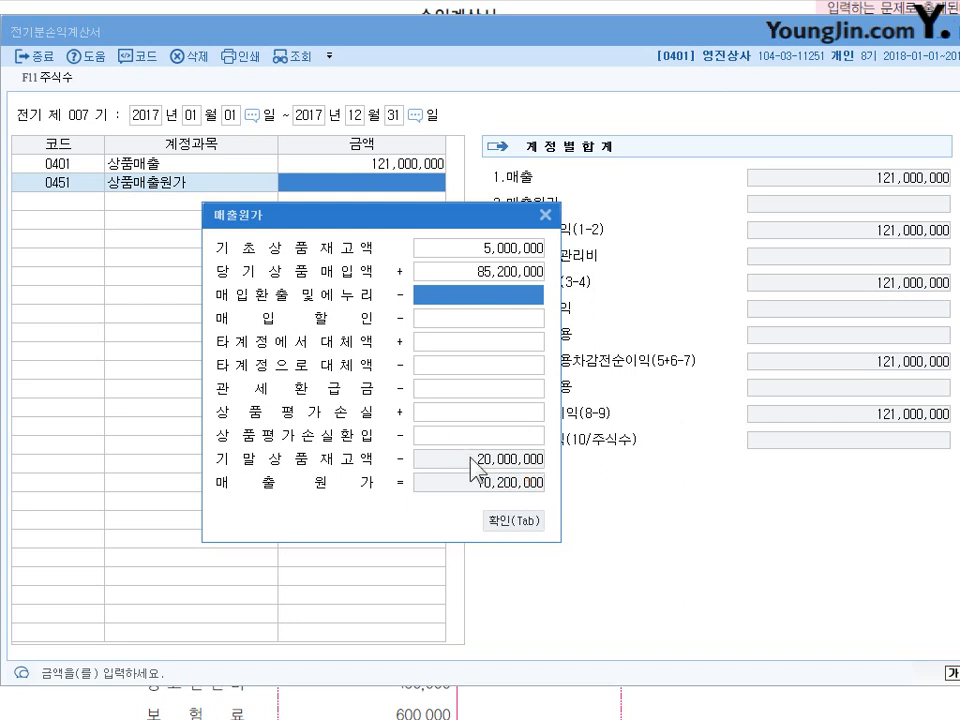
{"action": "left_click", "coordinate": [545, 214]}
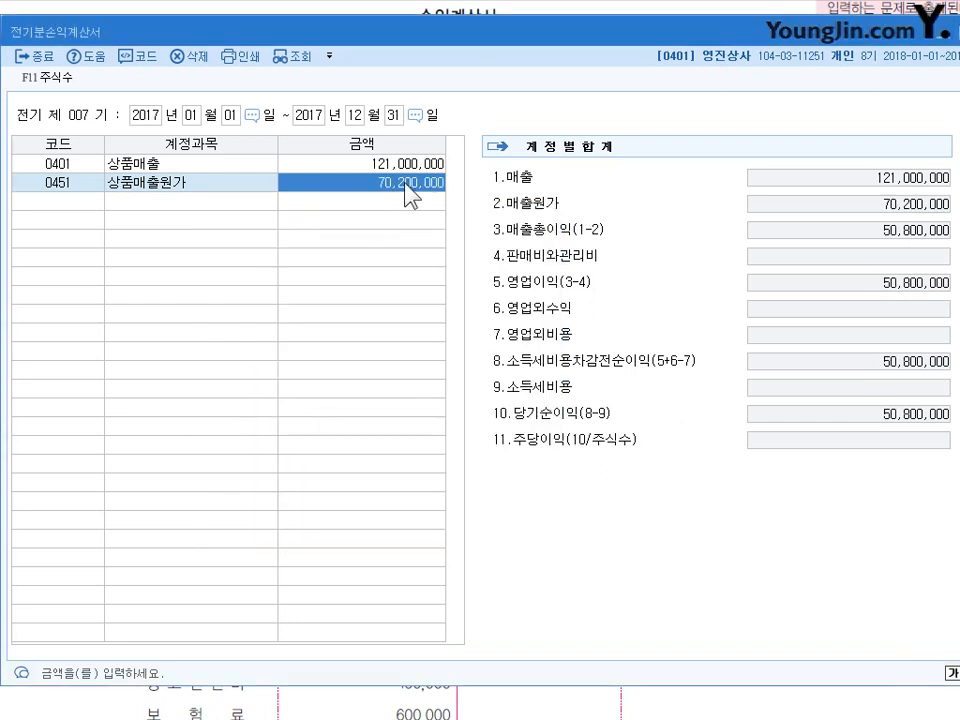
- Reopen the 매출원가 breakdown from the 상품매출원가 amount to review its figures, and close it again
{"action": "left_click", "coordinate": [403, 184]}
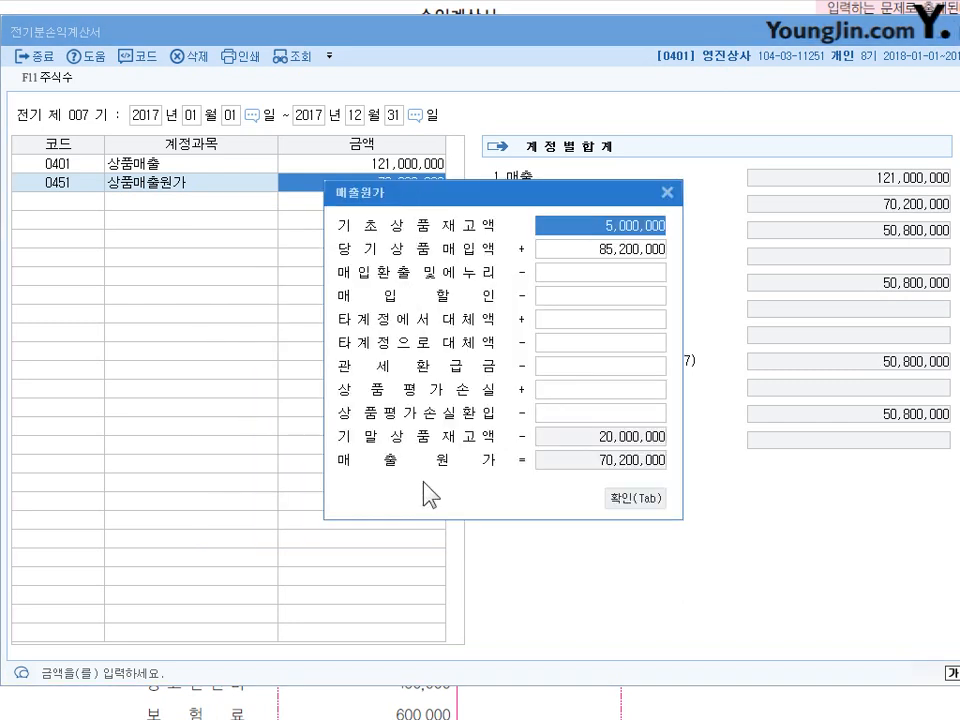
{"action": "left_click", "coordinate": [667, 192]}
{"action": "left_click", "coordinate": [393, 184]}
{"action": "left_click", "coordinate": [667, 193]}
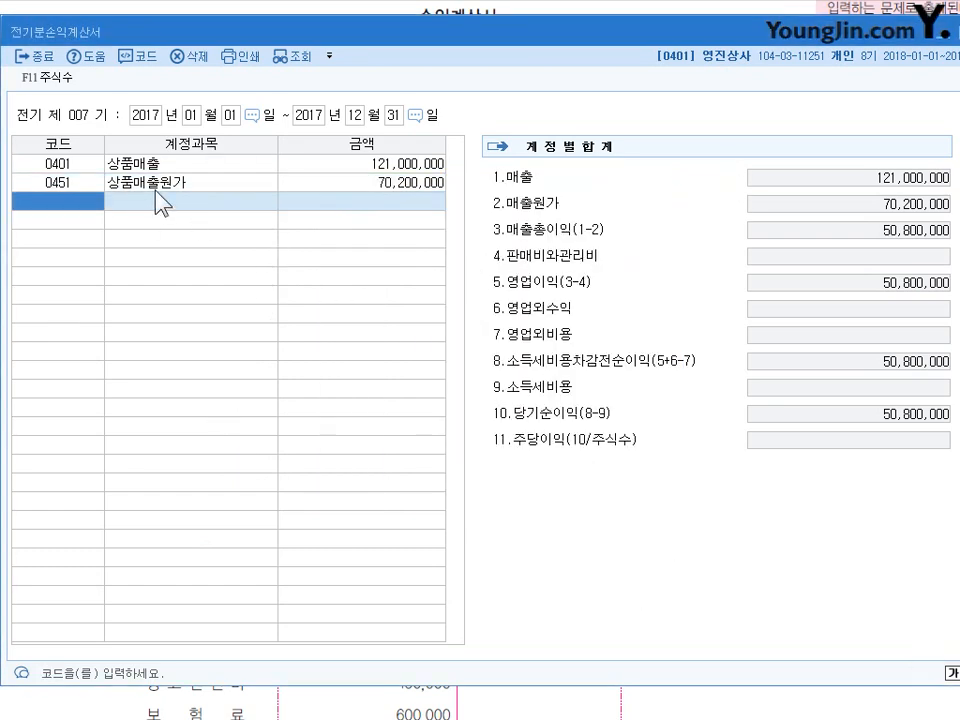
{"action": "left_click", "coordinate": [392, 184]}
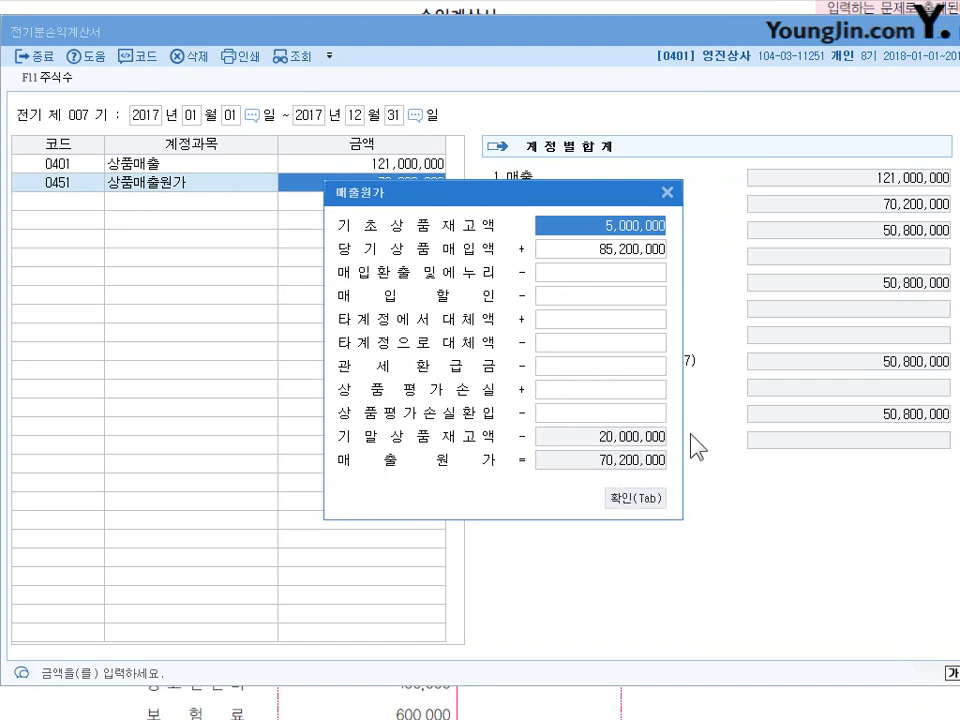
{"action": "left_click", "coordinate": [667, 193]}
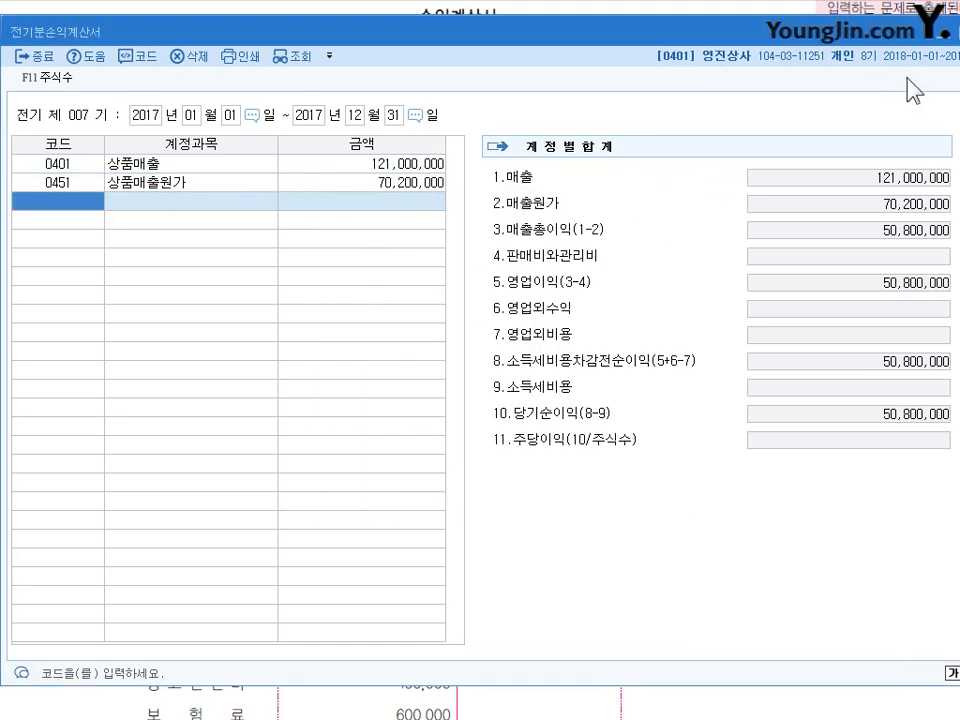
- Leave the income statement, open 전기분재무상태표 to check the 상품 amount, and return to the main menu
{"action": "key", "text": "Escape"}
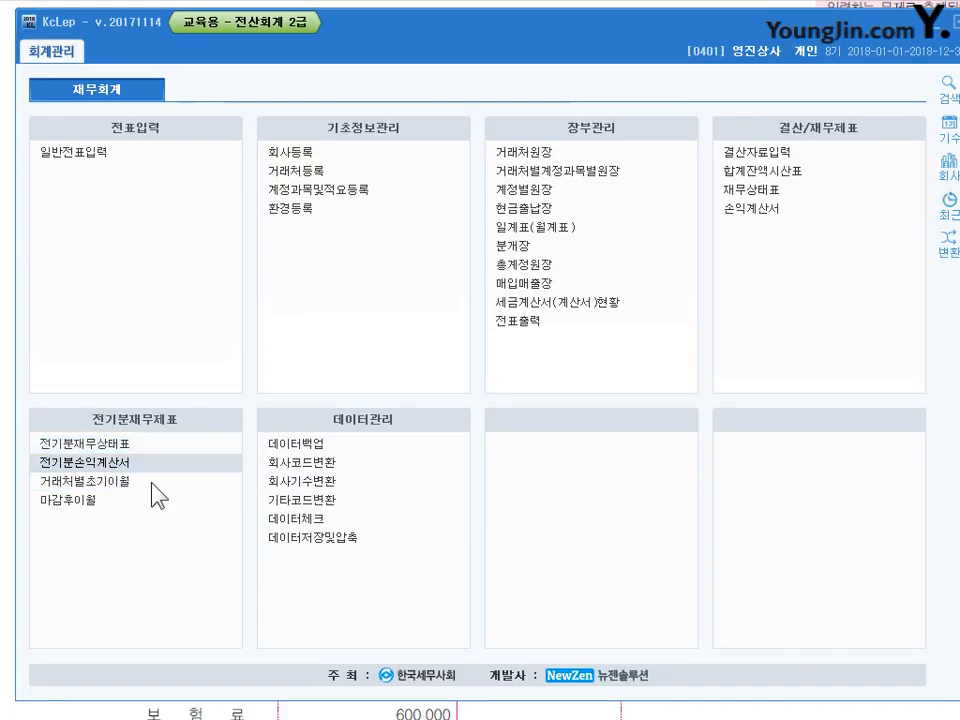
{"action": "key", "text": "Up"}
{"action": "key", "text": "Return"}
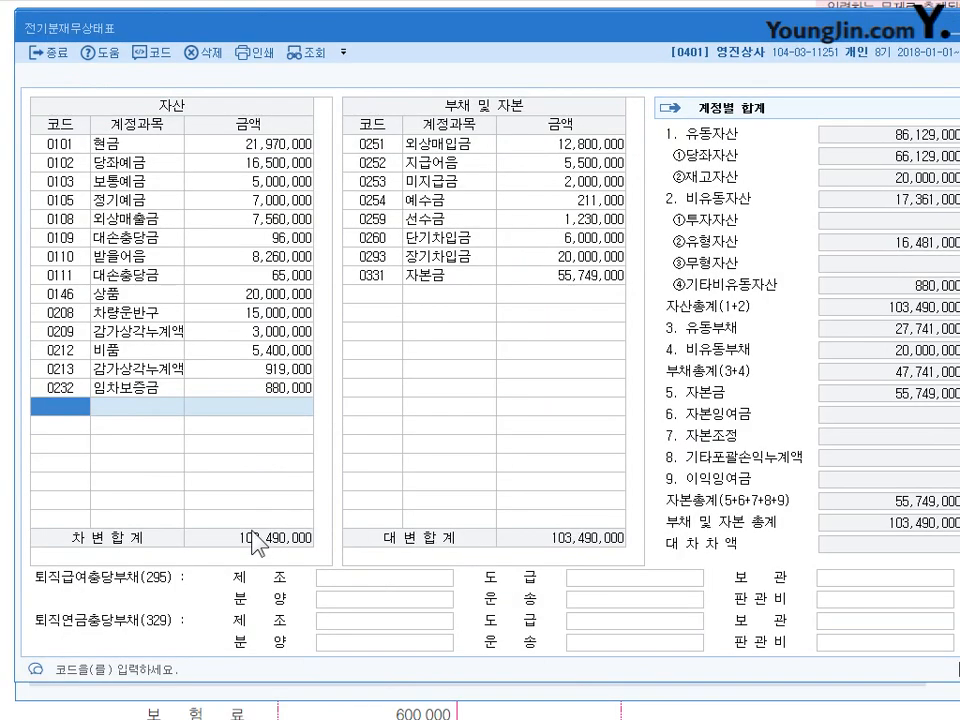
{"action": "left_click", "coordinate": [250, 296]}
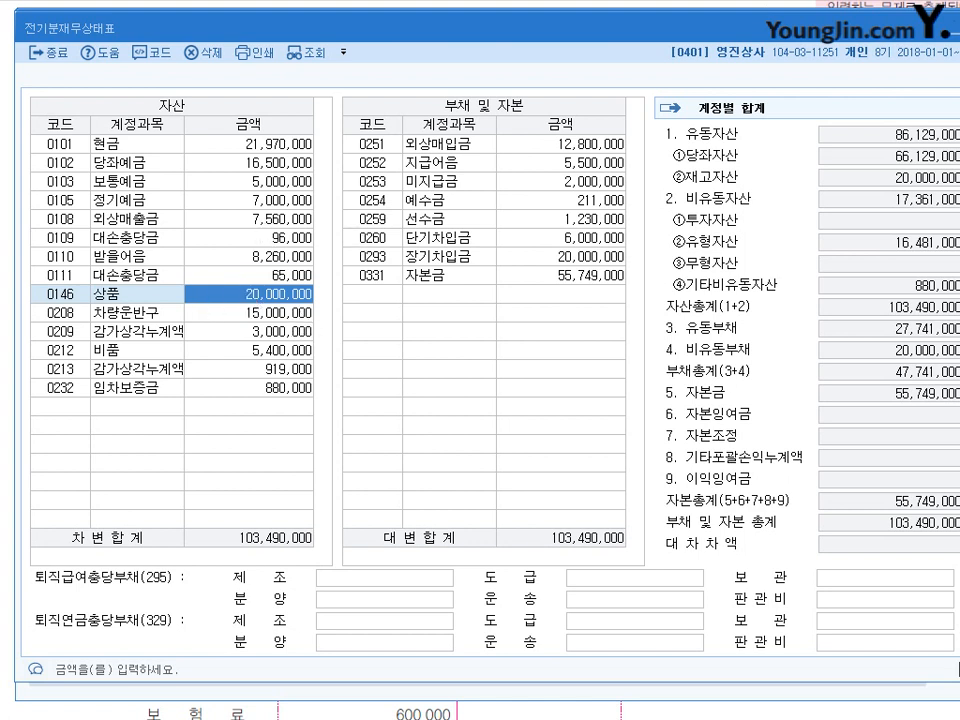
{"action": "key", "text": "Escape"}
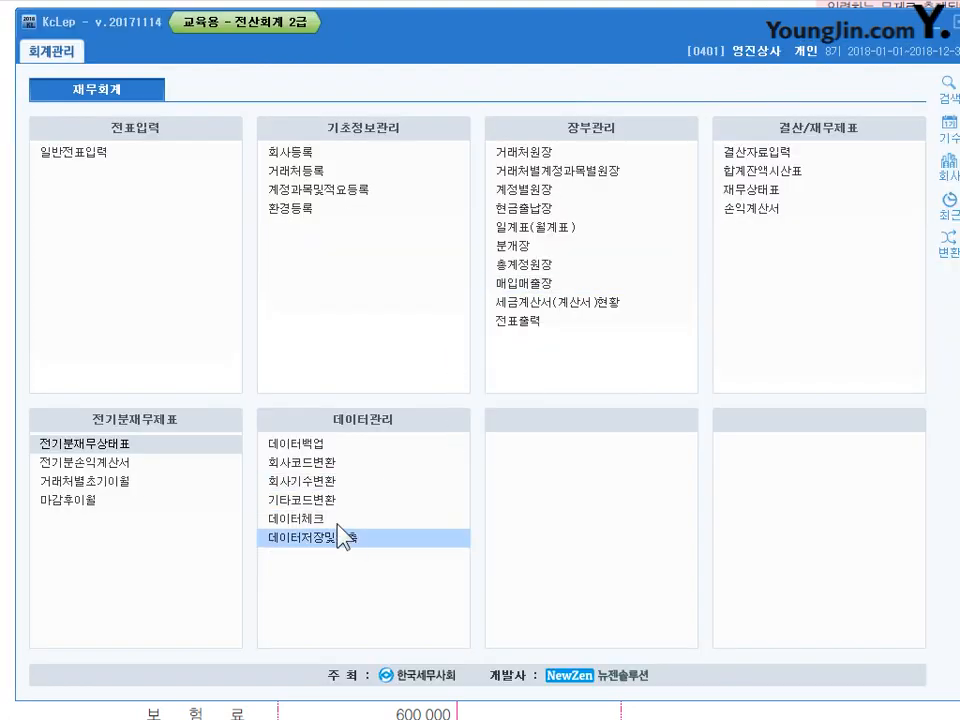
- Check 기말상품재고액 in the source 손익계산서 document and go back to the 전기분손익계산서 entry screen
{"action": "left_click", "coordinate": [936, 23]}
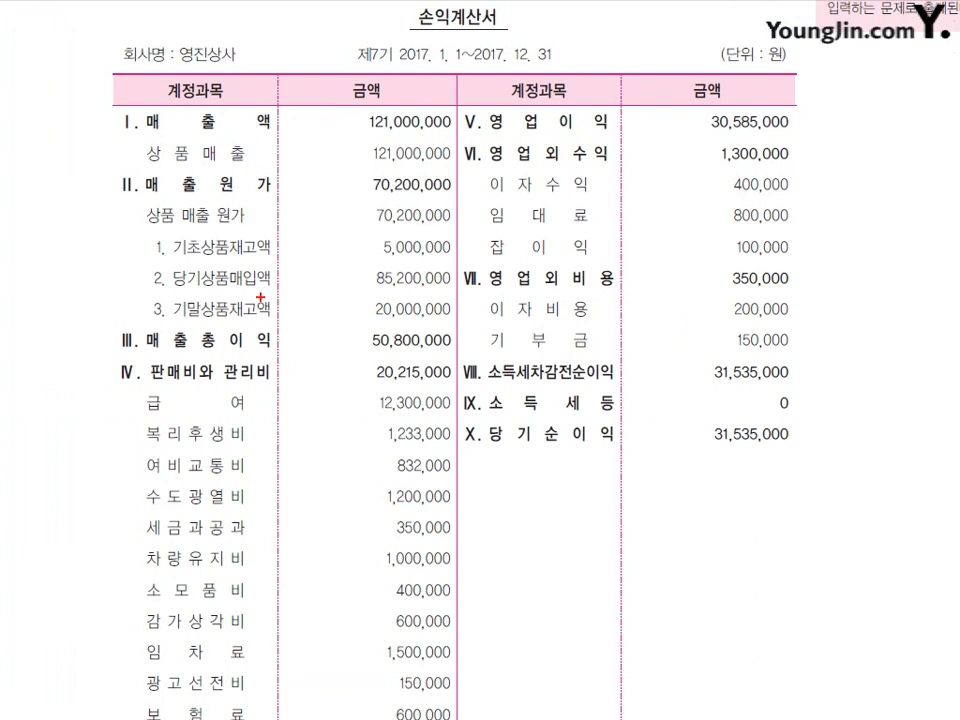
{"action": "left_click_drag", "start_coordinate": [338, 300], "coordinate": [345, 310]}
{"action": "mouse_move", "coordinate": [316, 316]}
{"action": "left_mouse_down"}
{"action": "mouse_move", "coordinate": [330, 292]}
{"action": "mouse_move", "coordinate": [318, 314]}
{"action": "mouse_move", "coordinate": [318, 300]}
{"action": "mouse_move", "coordinate": [320, 312]}
{"action": "mouse_move", "coordinate": [296, 308]}
{"action": "mouse_move", "coordinate": [308, 304]}
{"action": "left_mouse_up"}
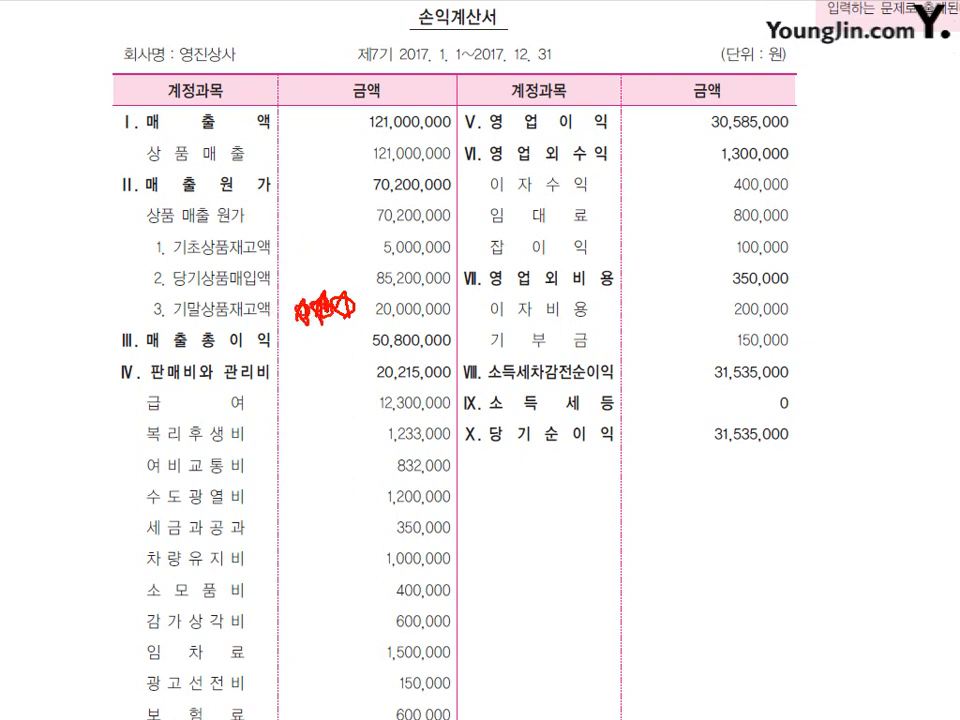
{"action": "key", "text": "Escape"}
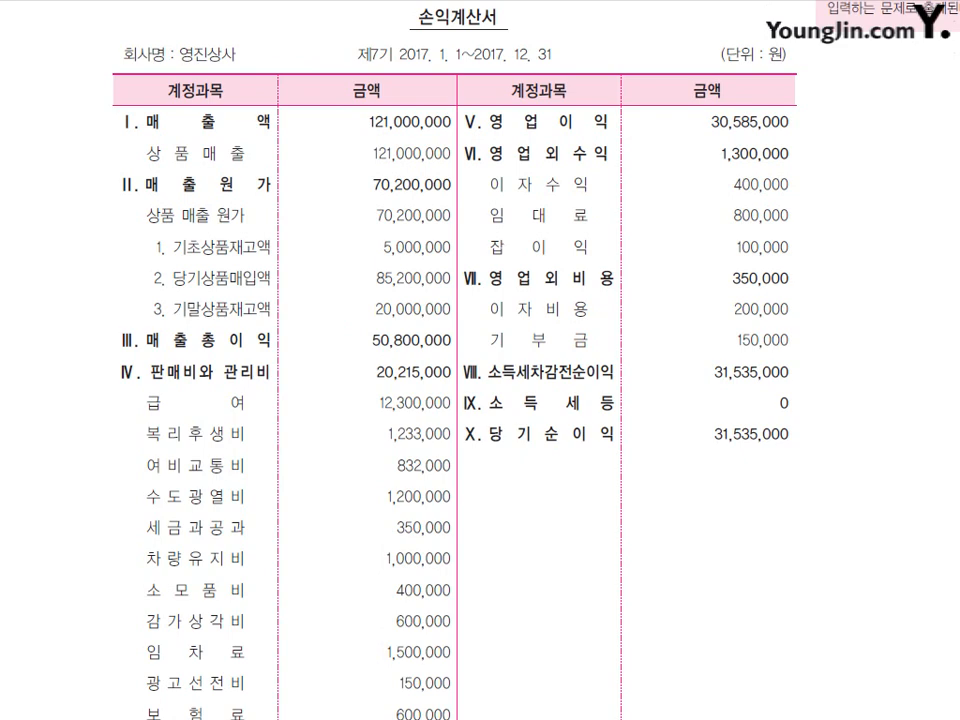
{"action": "key", "text": "alt+Tab"}
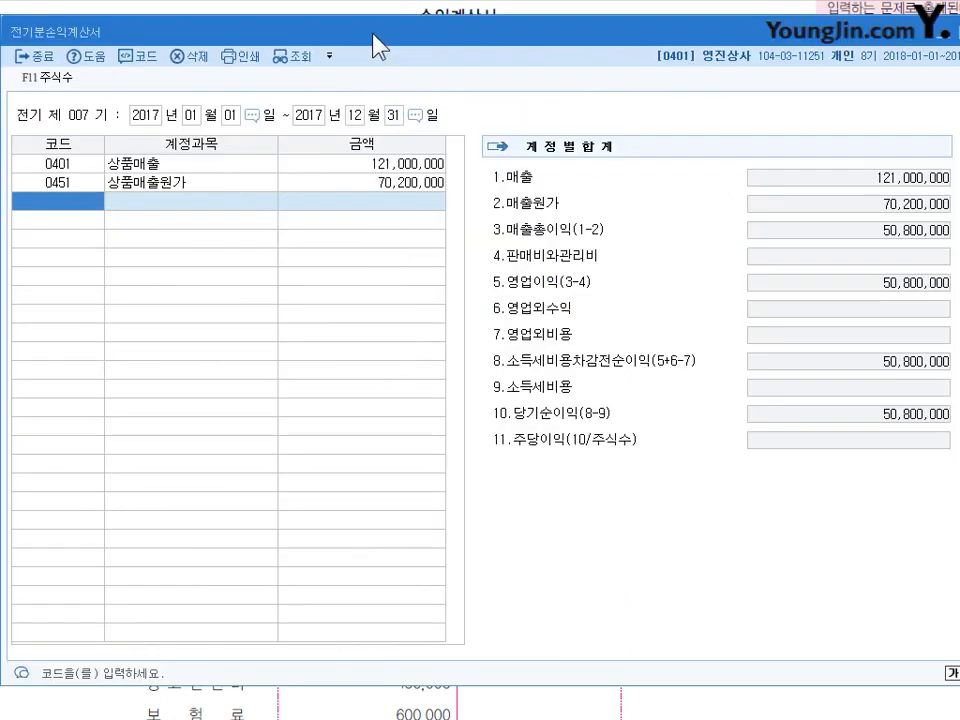
- Check the 판매비와관리비 items in the source 손익계산서 document and return to the 전기분손익계산서 entry screen
{"action": "left_click_drag", "start_coordinate": [373, 33], "coordinate": [373, 19]}
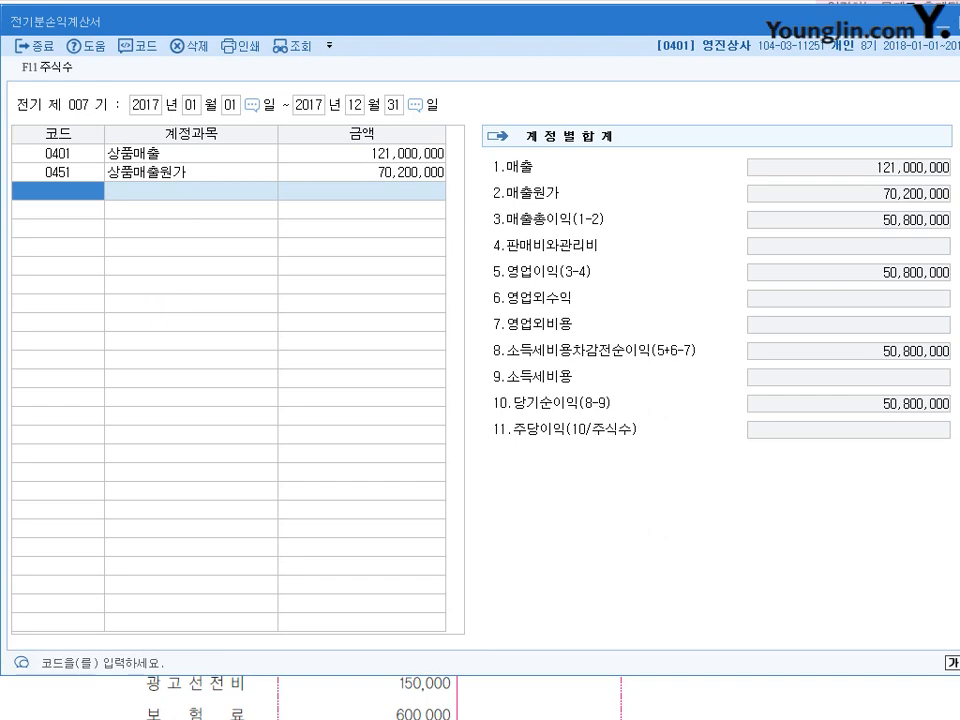
{"action": "left_click", "coordinate": [943, 26]}
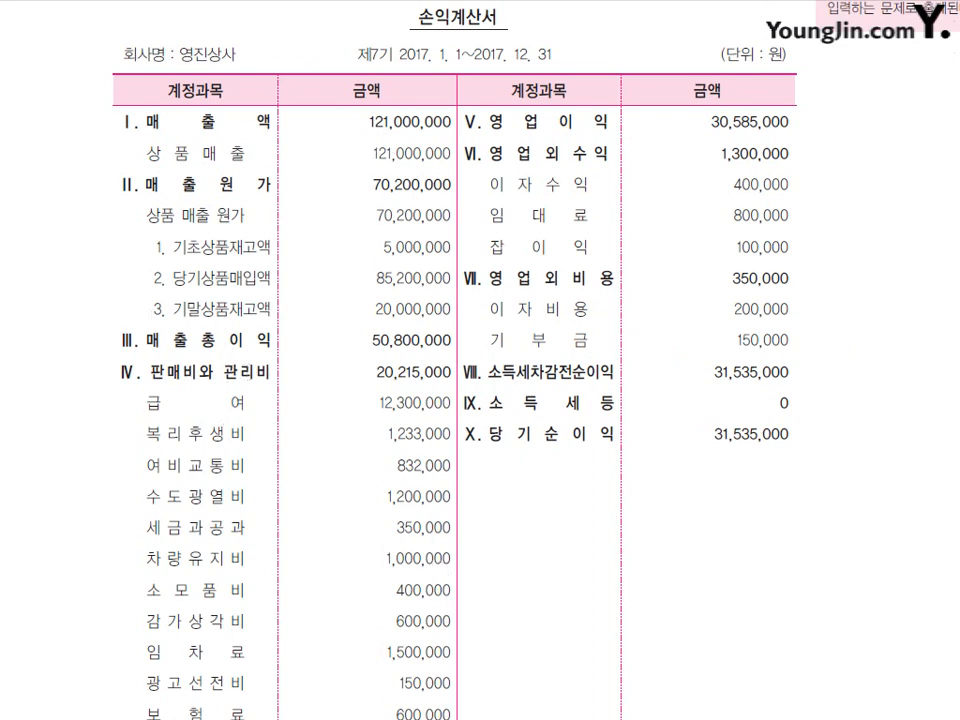
{"action": "key", "text": "alt+Tab"}
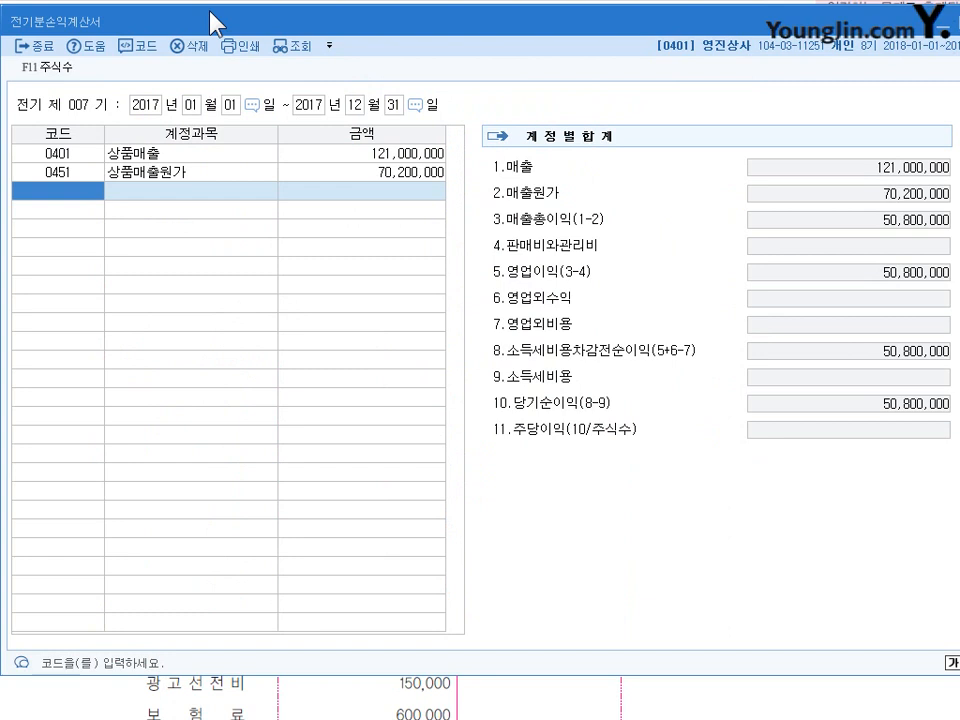
- Add the 급여 account (code 0801) below 상품매출원가 with an amount of 12,300,000
{"action": "type", "text": "0801"}
{"action": "key", "text": "Return"}
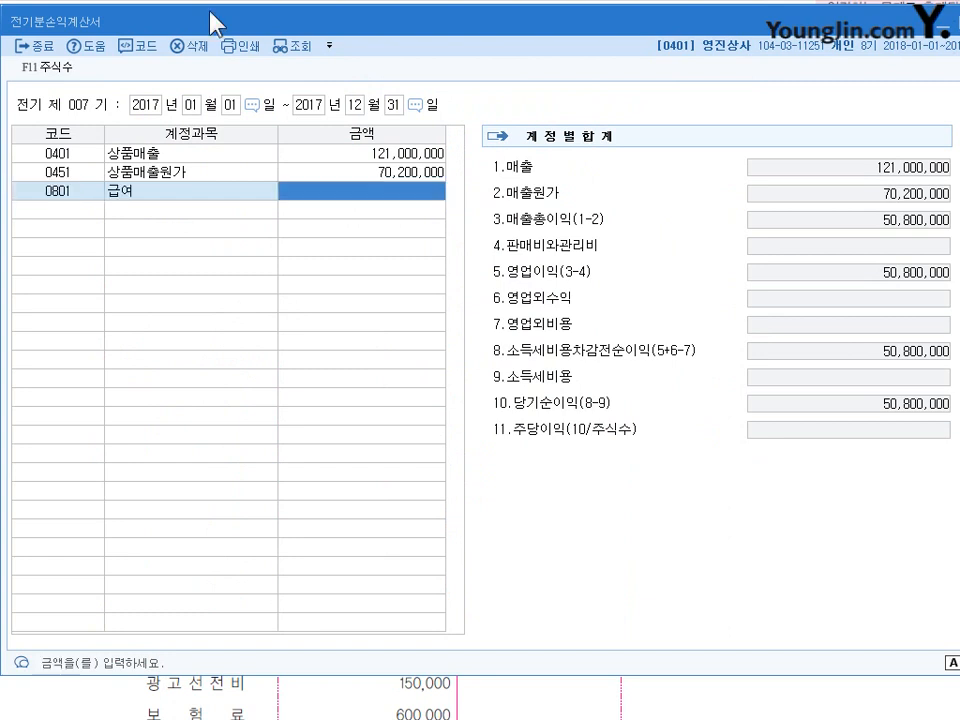
{"action": "type", "text": "12300000"}
{"action": "key", "text": "Return"}
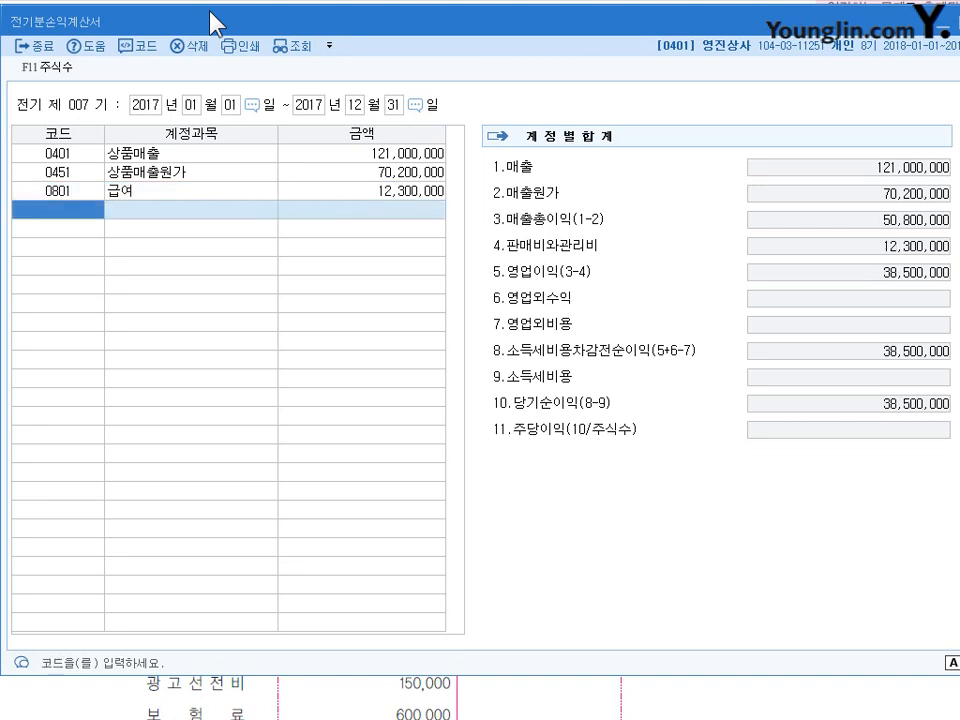
- Look up 복리 and add 복리후생비 (0811) with an amount of 1,233,000
{"action": "type", "text": "복리"}
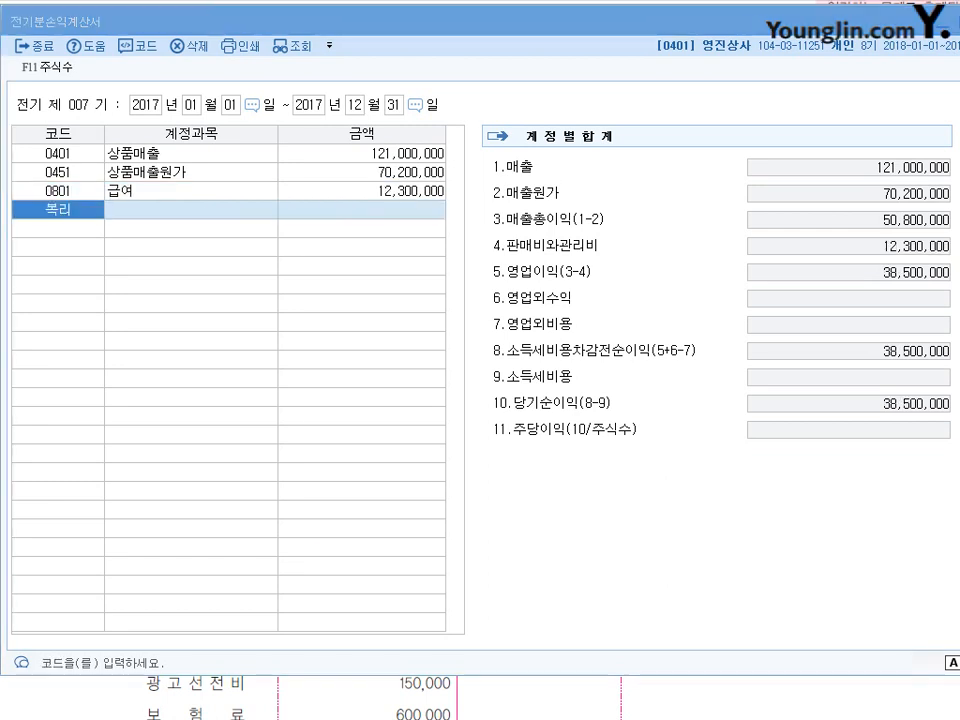
{"action": "key", "text": "Return"}
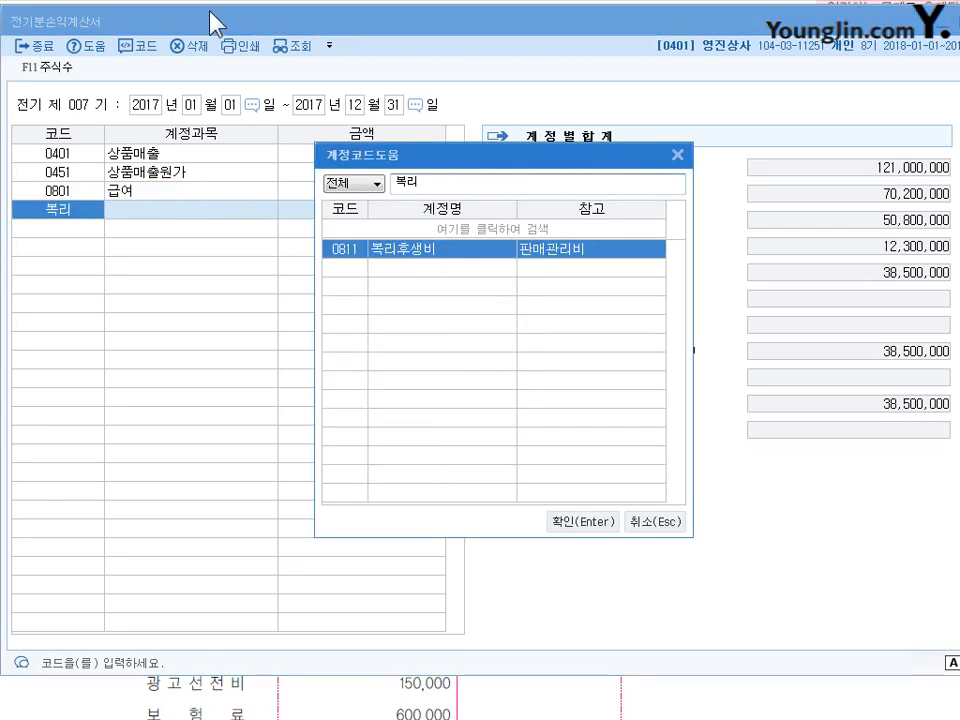
{"action": "key", "text": "Return"}
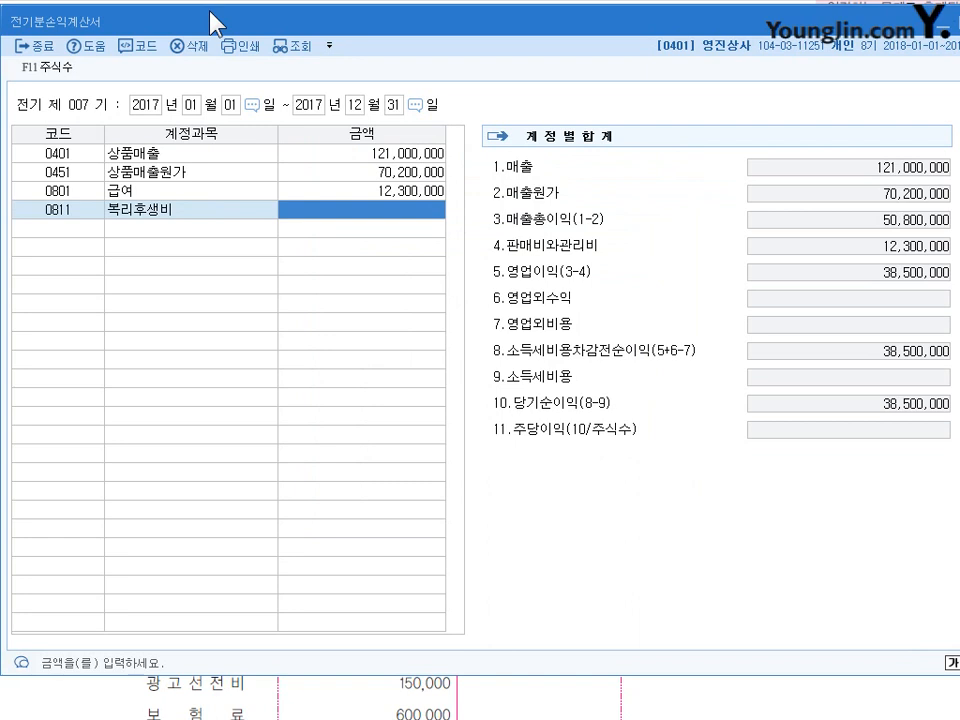
{"action": "type", "text": "1,233,"}
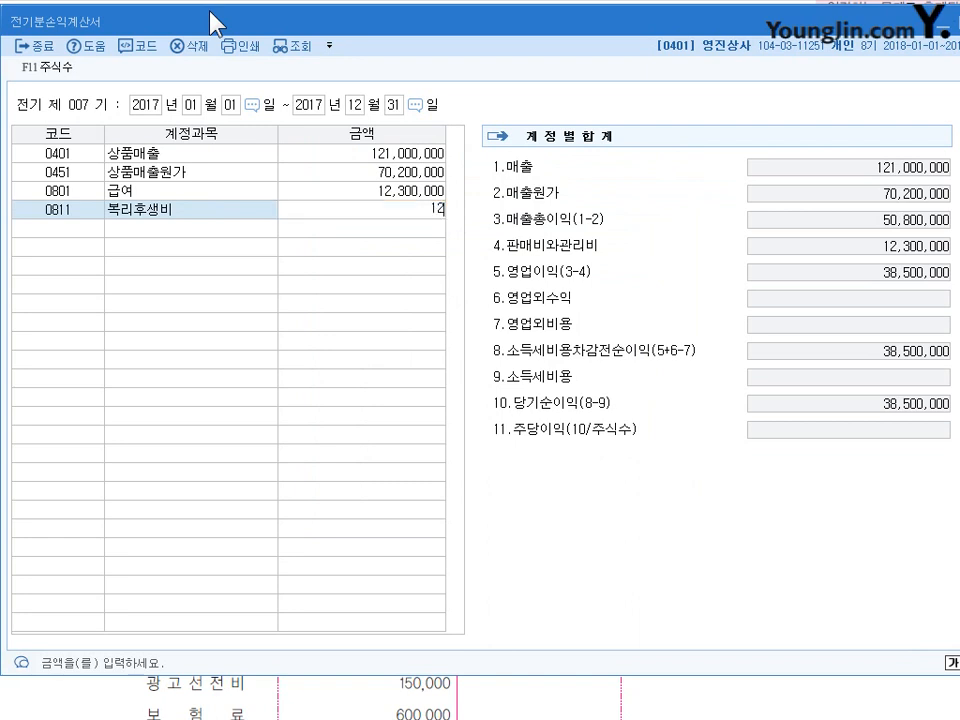
{"action": "type", "text": "000"}
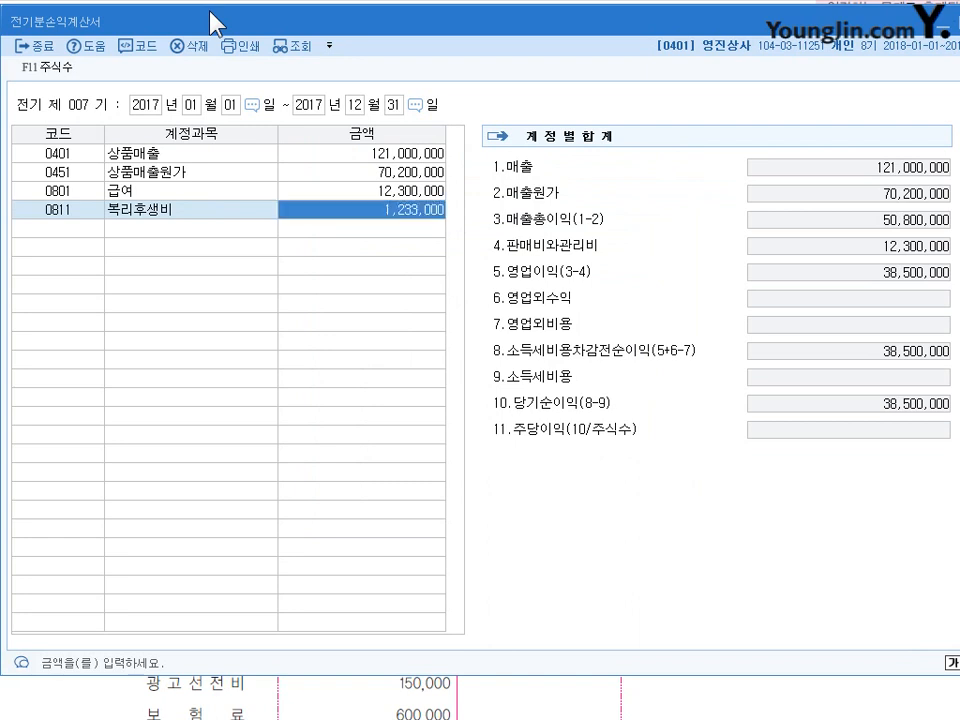
{"action": "key", "text": "Return"}
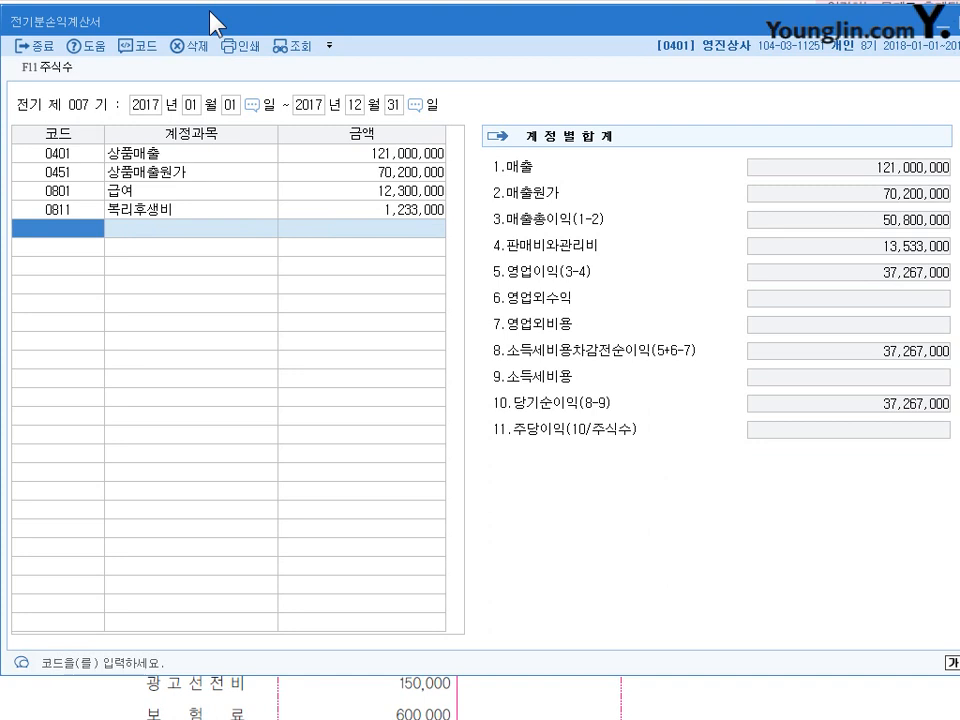
- Look up 여비 and add 여비교통비 (0812) with an amount of 832,000
{"action": "type", "text": "여비"}
{"action": "key", "text": "Return"}
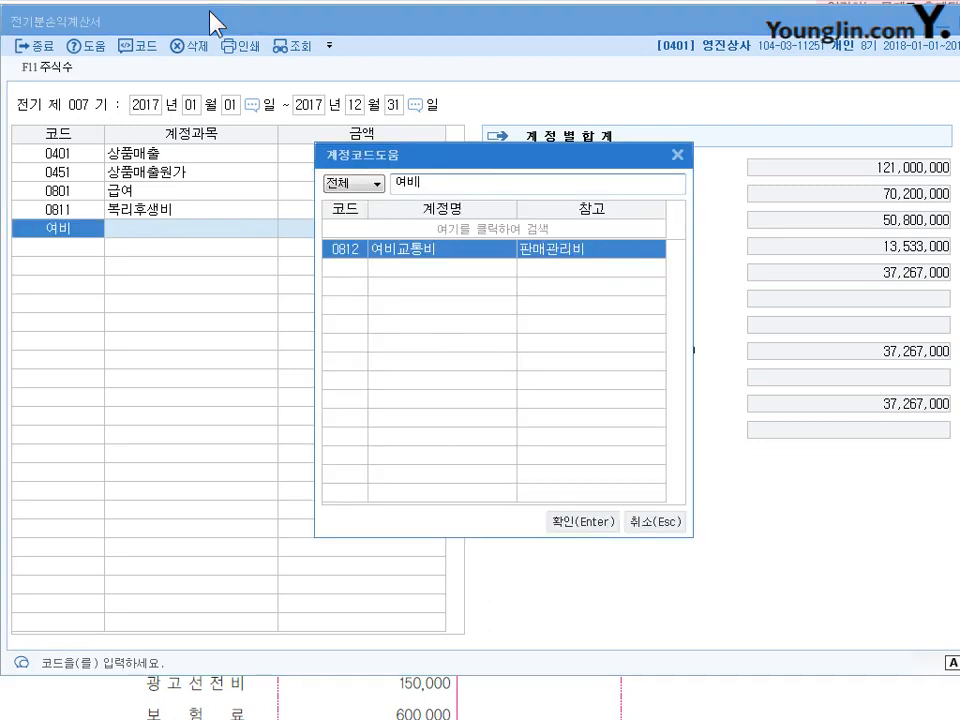
{"action": "key", "text": "Return"}
{"action": "type", "text": "832000"}
{"action": "key", "text": "Return"}
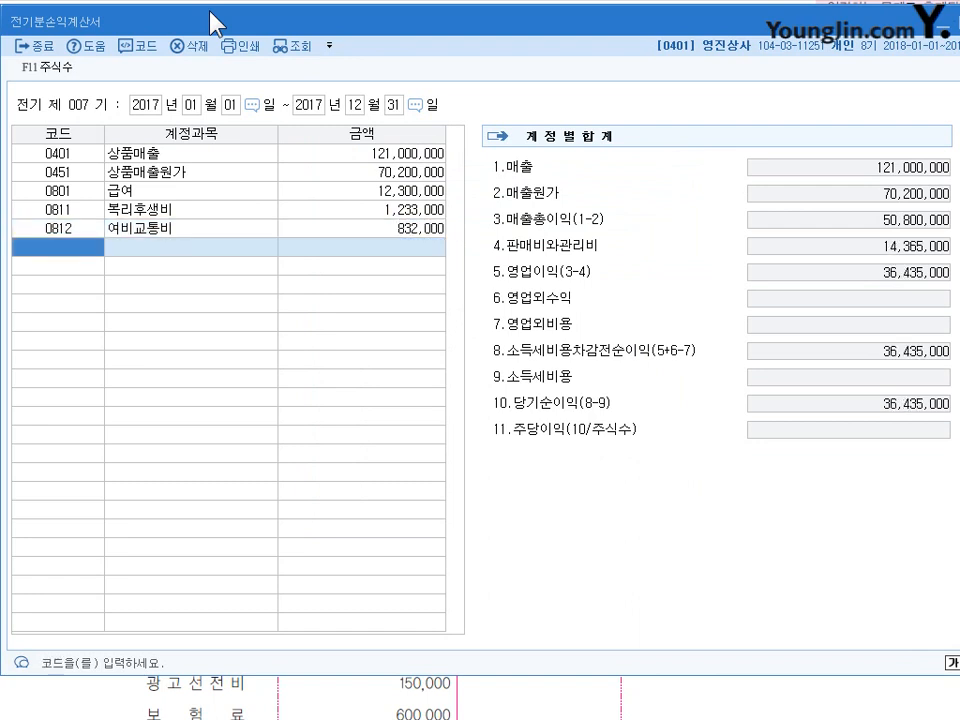
- Look up 수도 and add 수도광열비 (0815) with an amount of 1,200,000
{"action": "type", "text": "수도"}
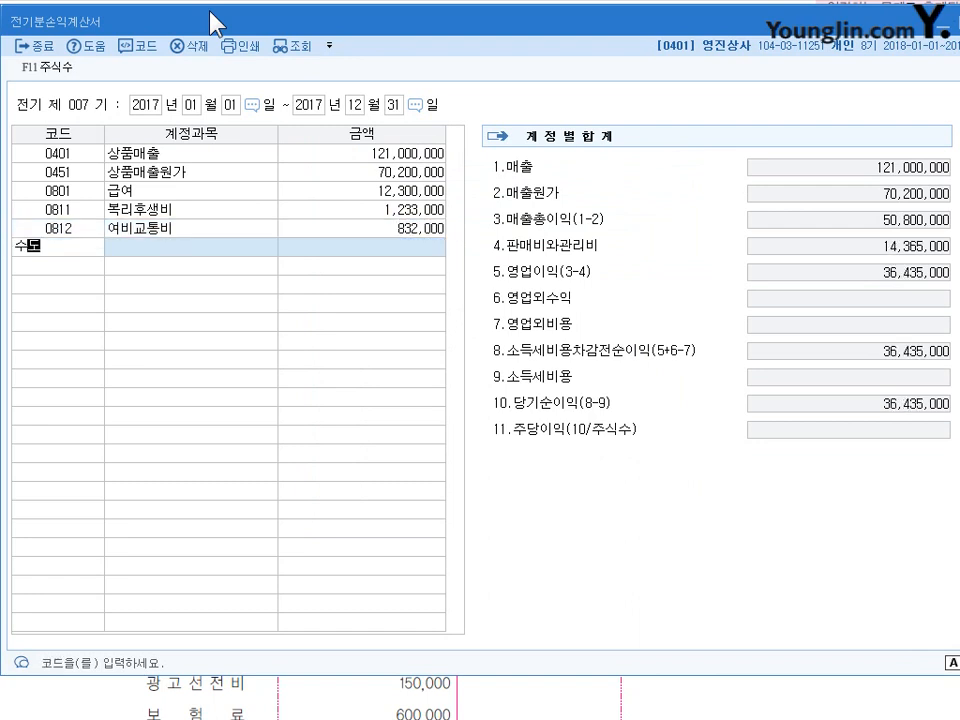
{"action": "key", "text": "Return"}
{"action": "key", "text": "Return"}
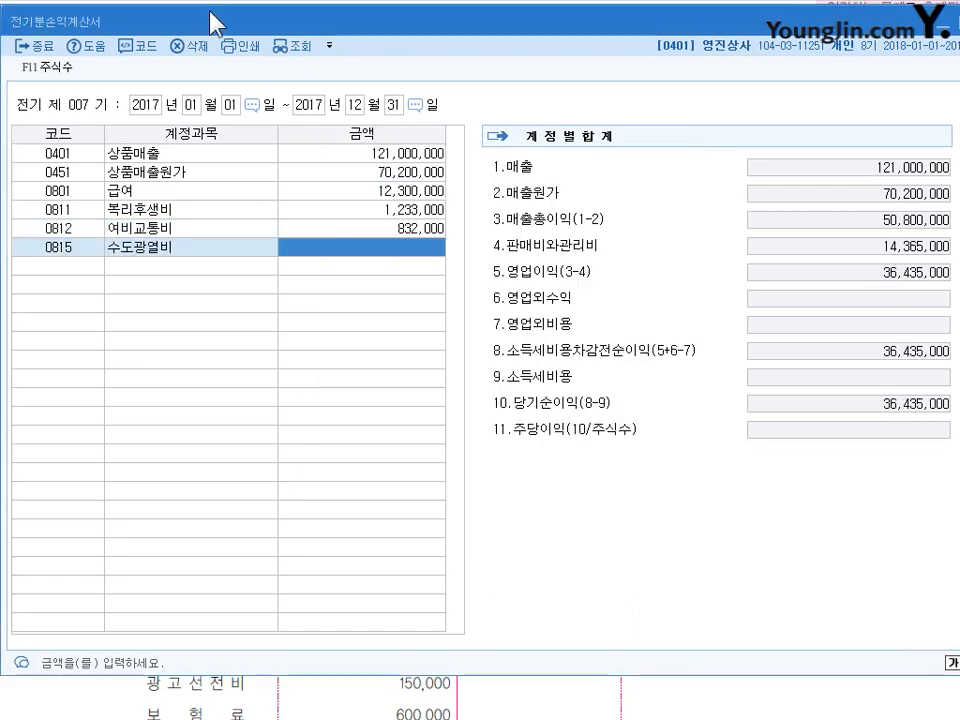
{"action": "type", "text": "1200000"}
{"action": "key", "text": "Return"}
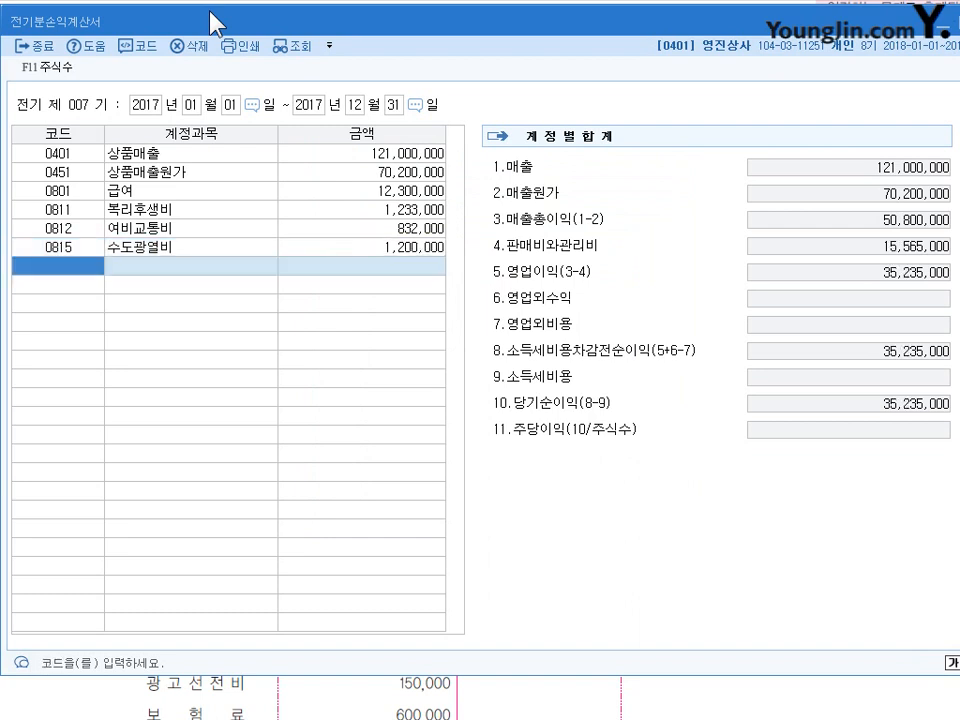
- Look up 세금 and add 세금과공과 (0817) with an amount of 350,000
{"action": "type", "text": "세금"}
{"action": "key", "text": "Return"}
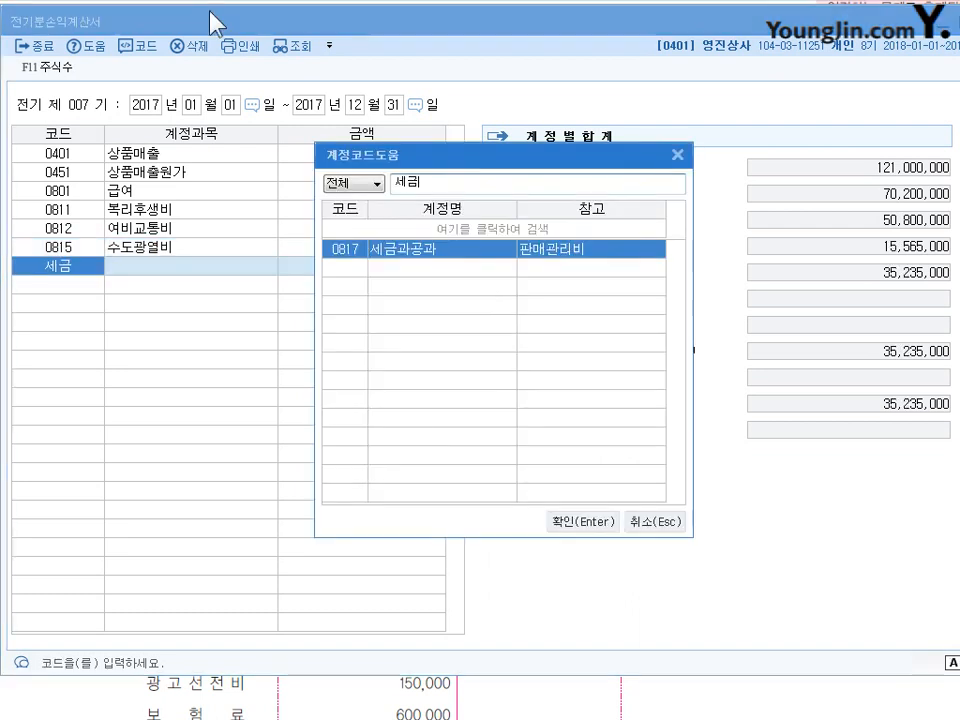
{"action": "key", "text": "Return"}
{"action": "type", "text": "3500000"}
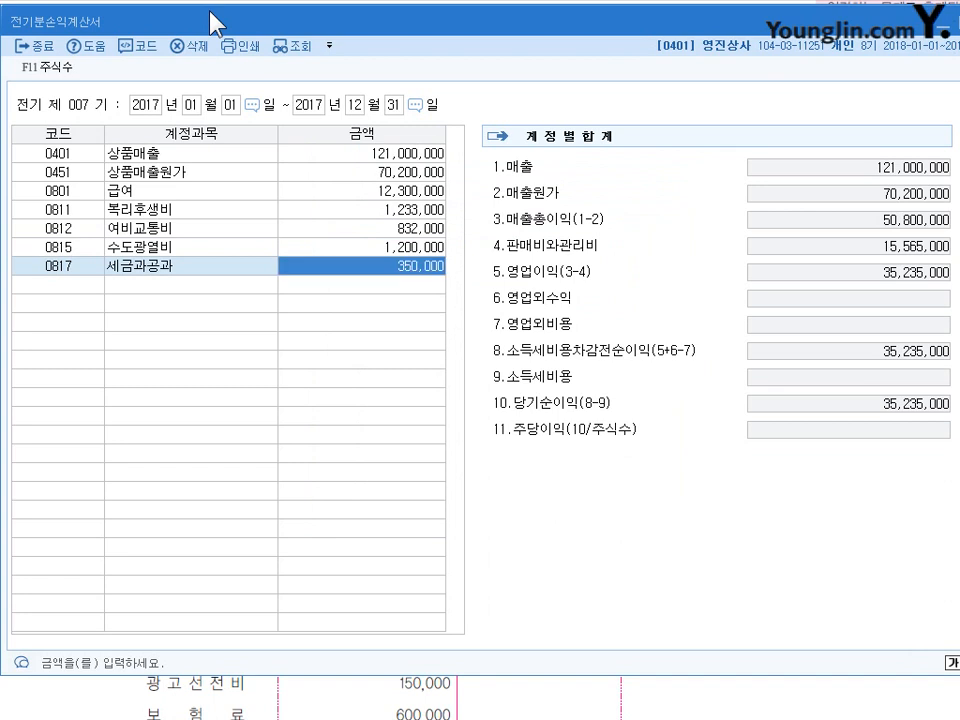
{"action": "key", "text": "Return"}
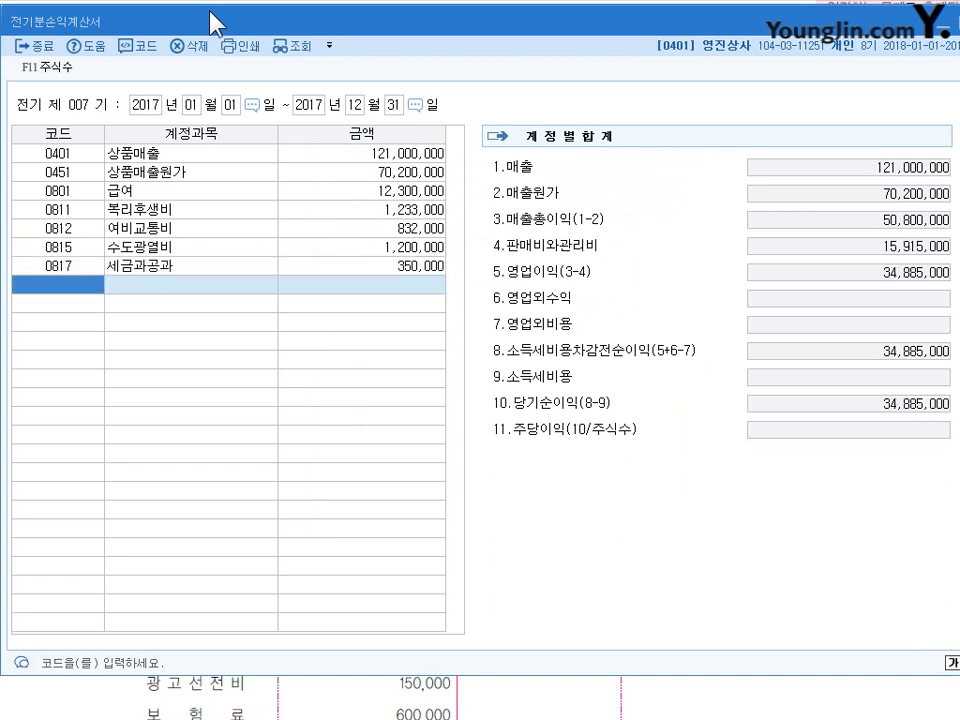
- Look up 차량 and add 차량유지비 (0822) with an amount of 1,000,000
{"action": "type", "text": "차량"}
{"action": "key", "text": "Return"}
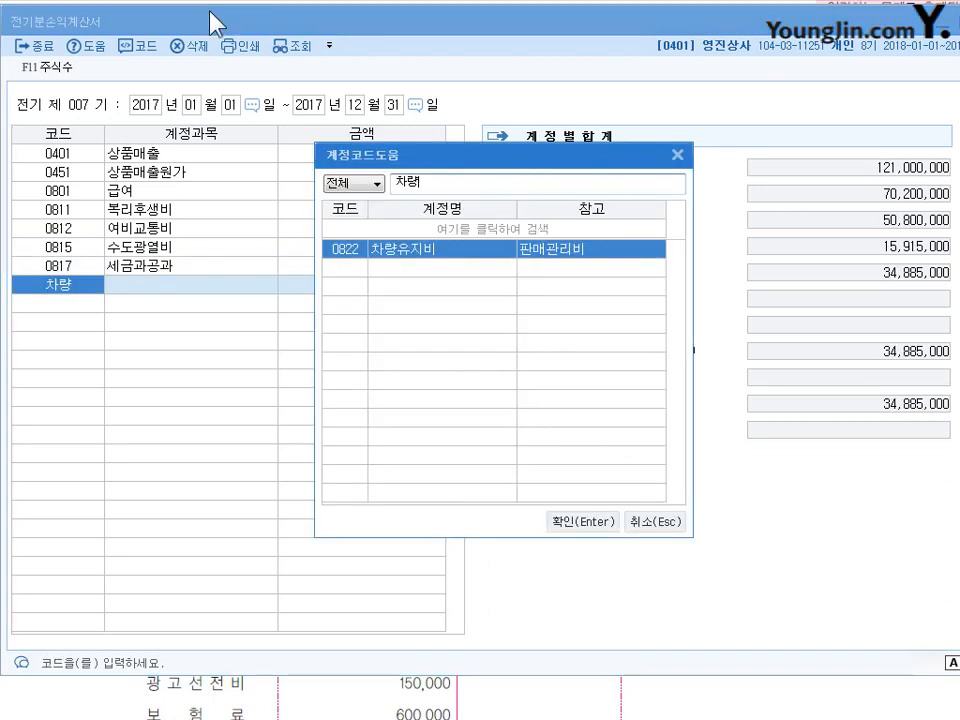
{"action": "key", "text": "Return"}
{"action": "type", "text": "1000000"}
{"action": "key", "text": "Return"}
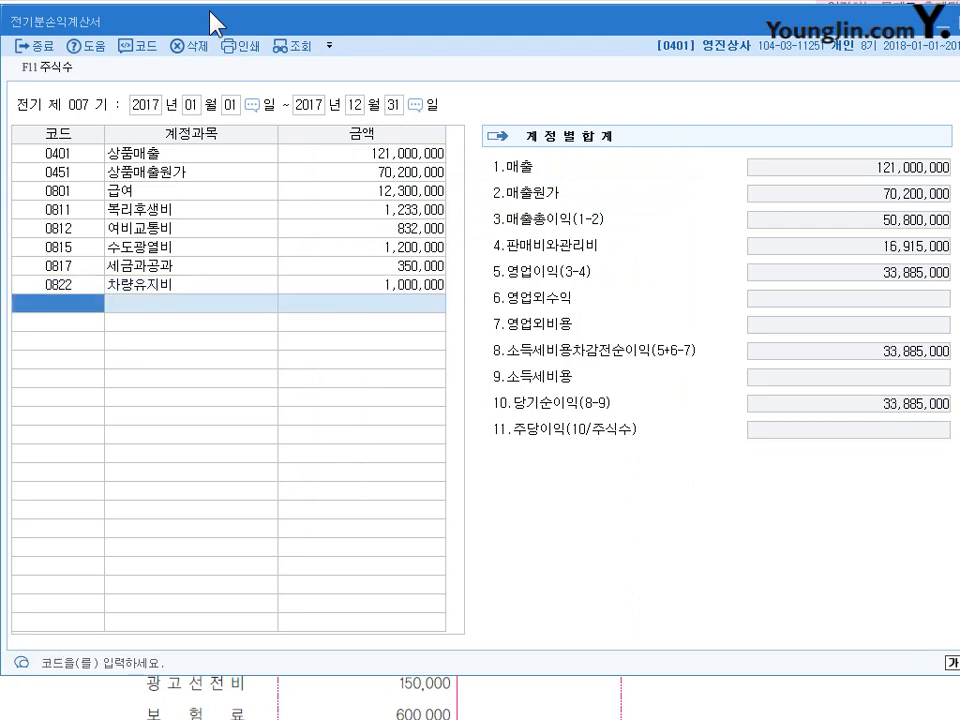
- Look up 소모 and add 소모품비 (0830) with an amount of 400,000
{"action": "type", "text": "소모"}
{"action": "key", "text": "Return"}
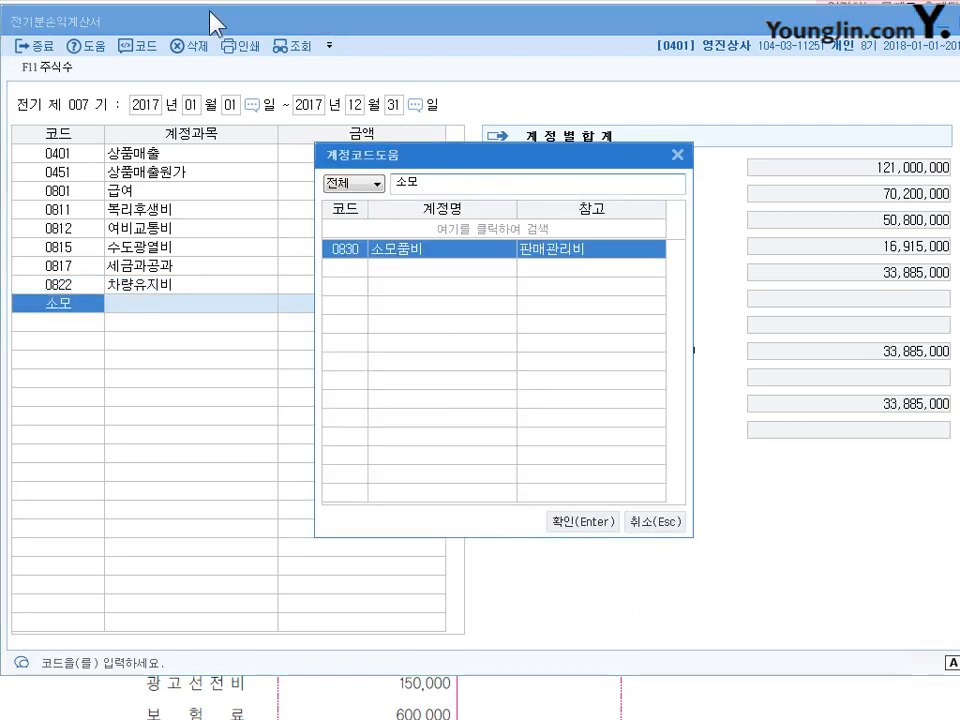
{"action": "key", "text": "Return"}
{"action": "type", "text": "4000000"}
{"action": "key", "text": "Return"}
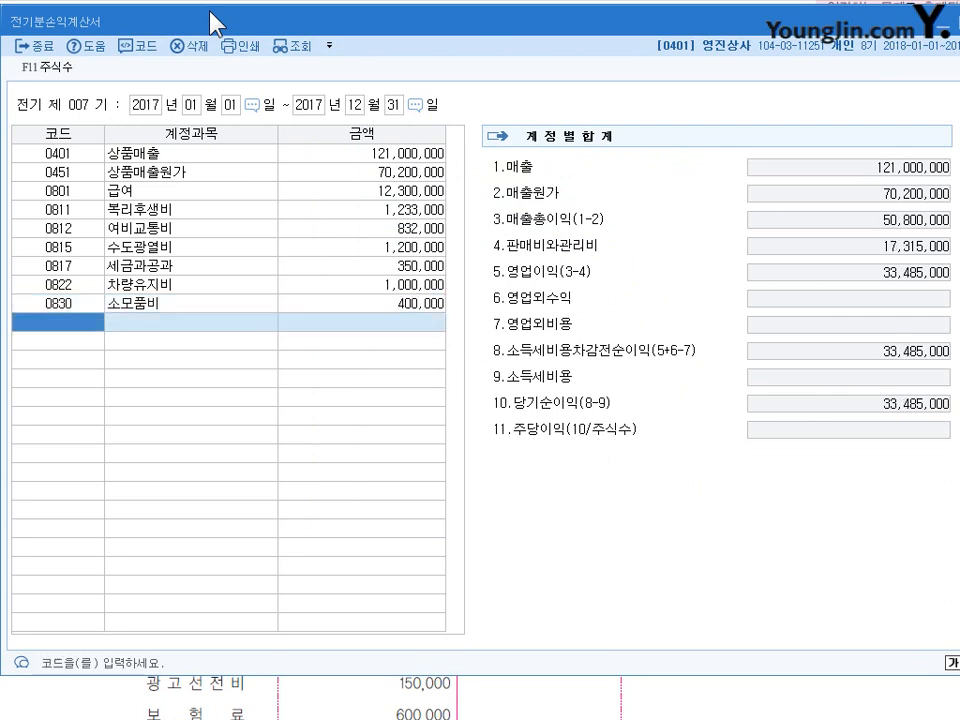
- Look up 감가 and add 감가상각비 (0818) with an amount of 600,000
{"action": "type", "text": "감가"}
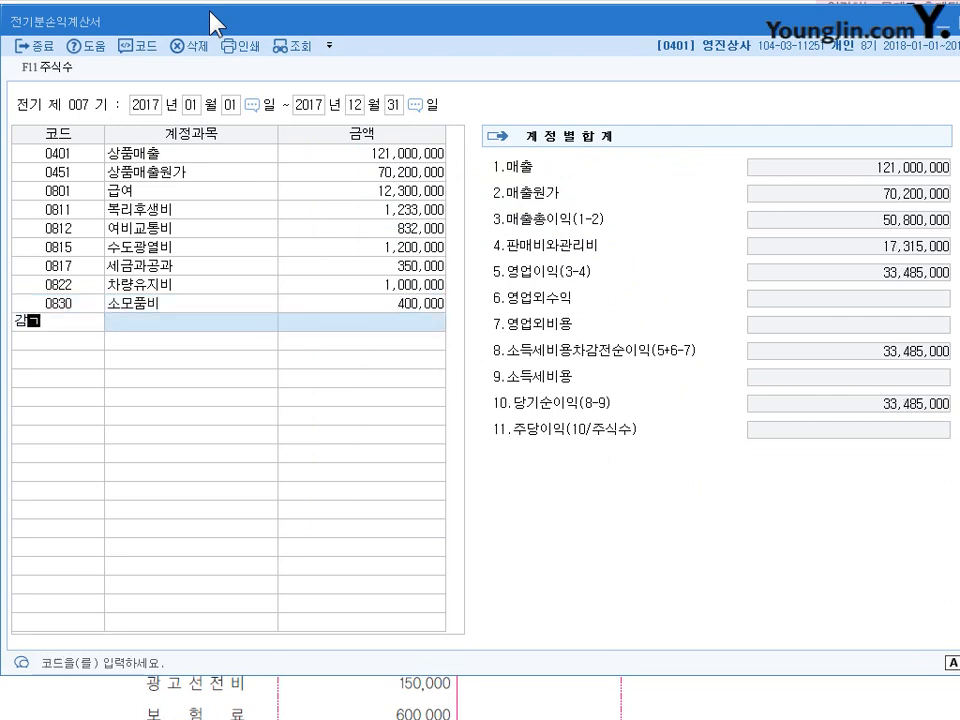
{"action": "key", "text": "Return"}
{"action": "key", "text": "Return"}
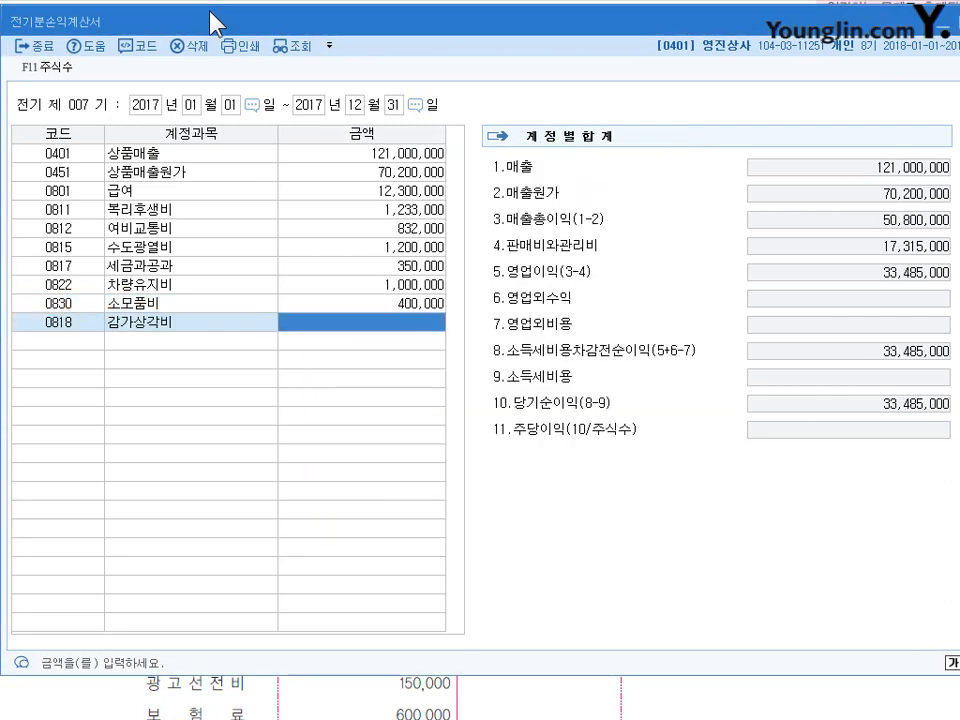
{"action": "type", "text": "6000000"}
{"action": "key", "text": "Return"}
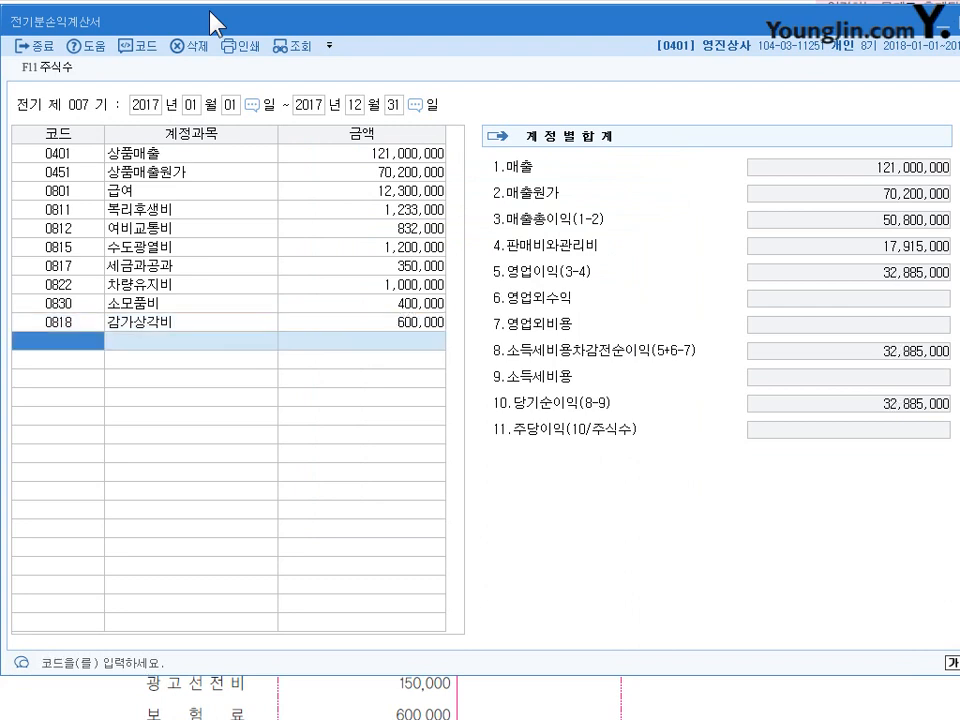
- Look up 임차 and add 임차료 (0819) with an amount of 1,500,000
{"action": "type", "text": "임차"}
{"action": "key", "text": "Return"}
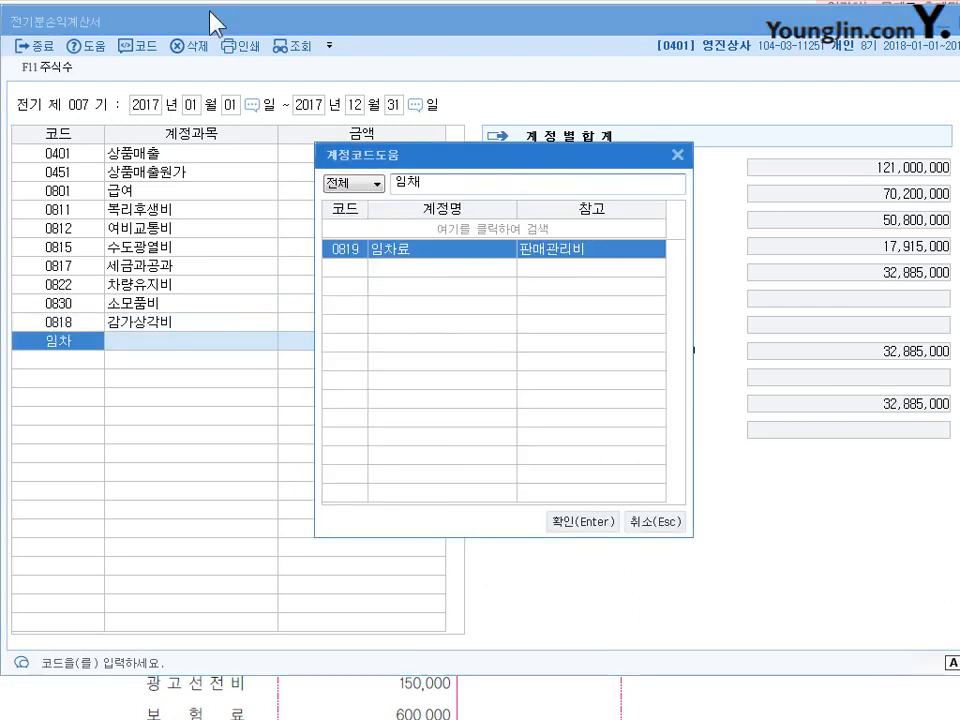
{"action": "key", "text": "Return"}
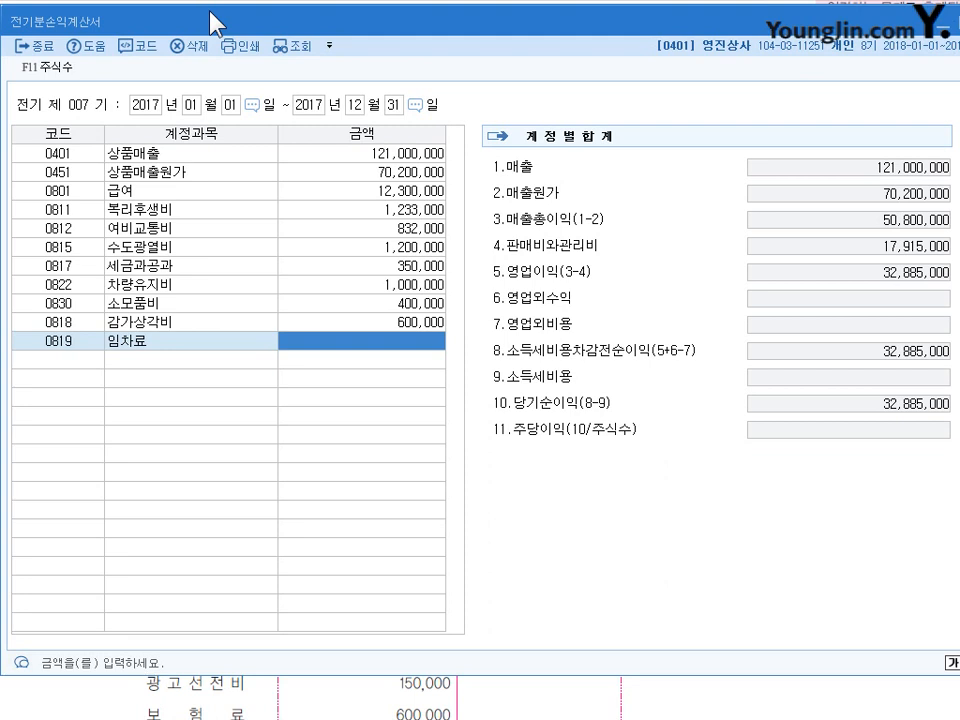
{"action": "type", "text": "1500000"}
{"action": "key", "text": "Return"}
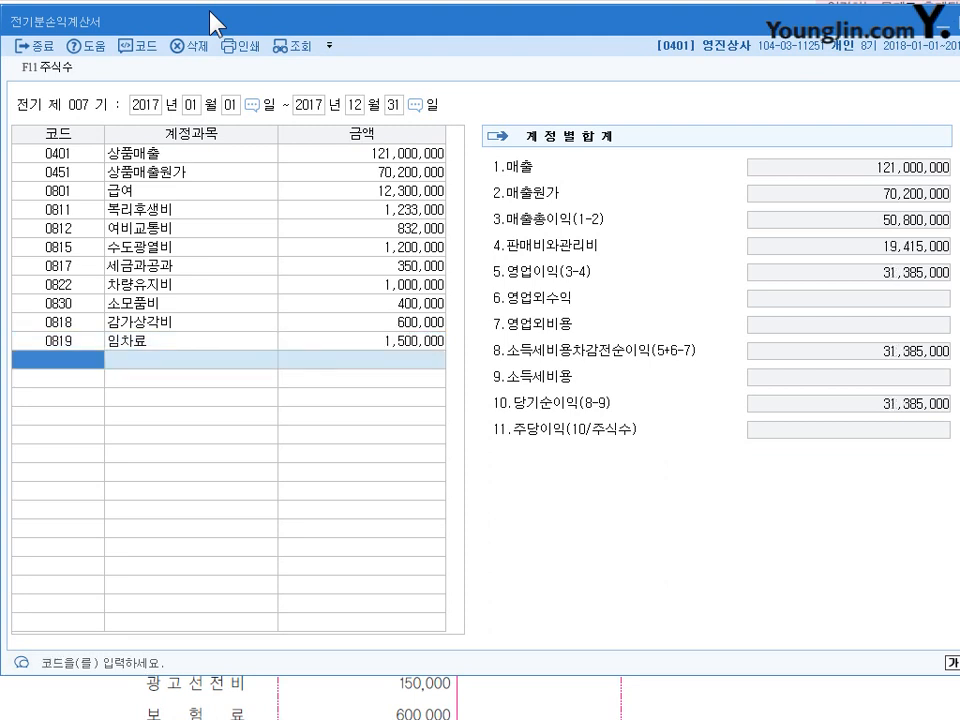
- Look up 광고 and add 광고선전비 (0833) with an amount of 150,000
{"action": "type", "text": "광고"}
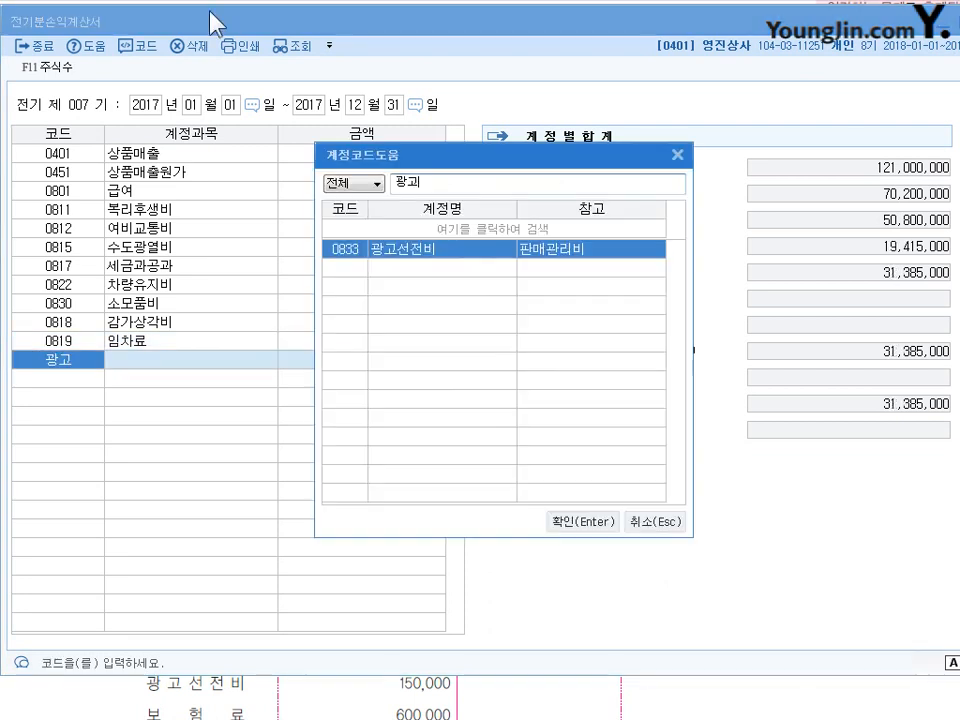
{"action": "key", "text": "Return"}
{"action": "key", "text": "Return"}
{"action": "type", "text": "1500000"}
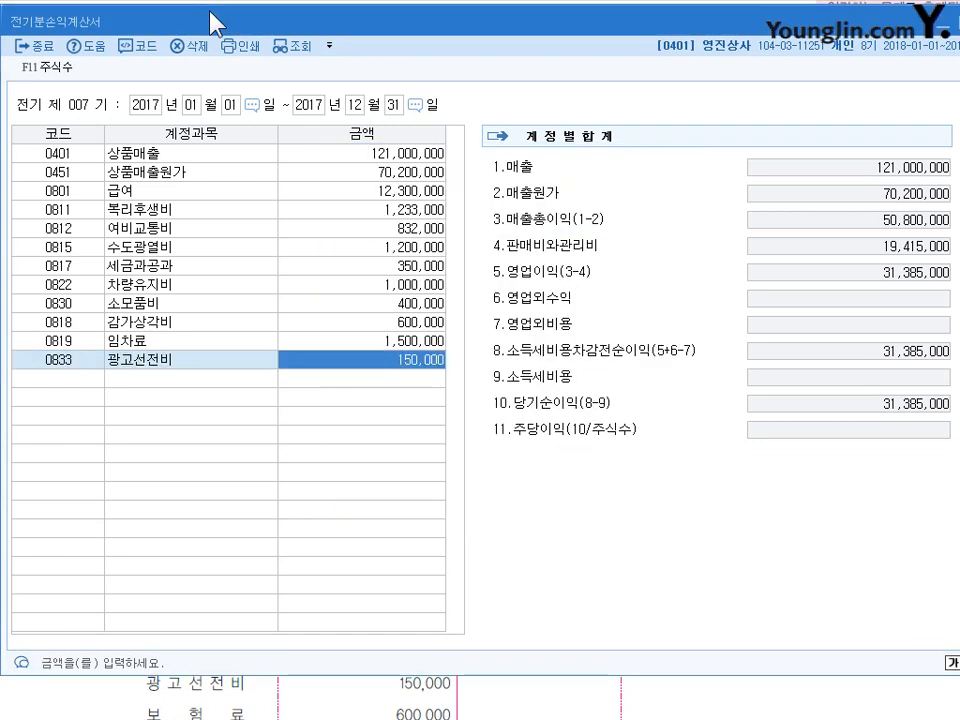
{"action": "key", "text": "Return"}
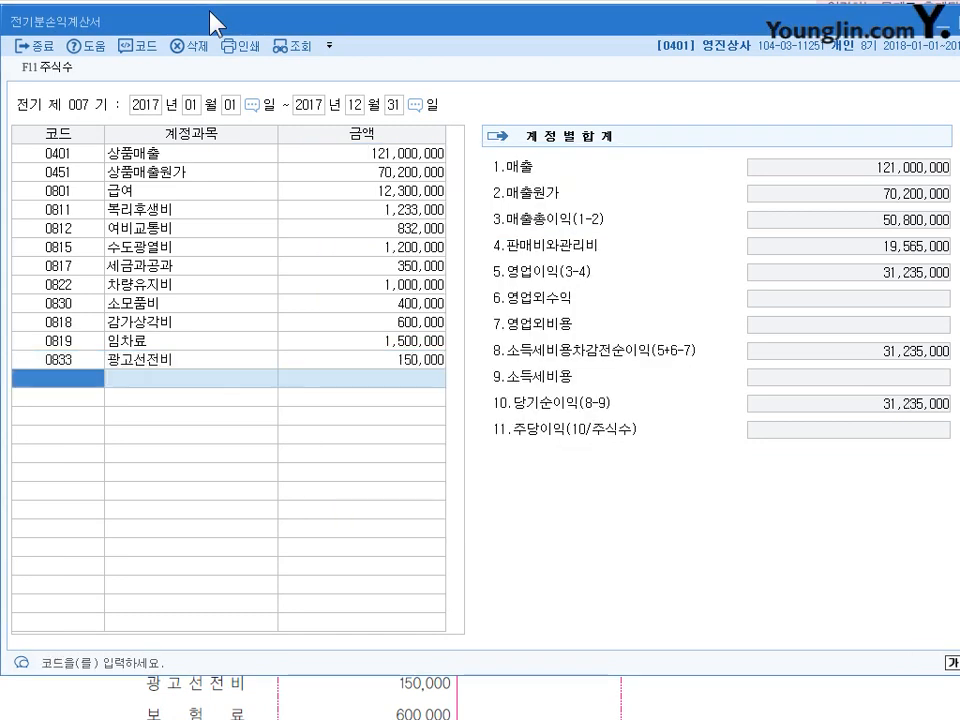
- Look up 보험, choose 보험료 (0821) from the matching accounts, and set its amount to 600,000
{"action": "type", "text": "보험"}
{"action": "key", "text": "Return"}
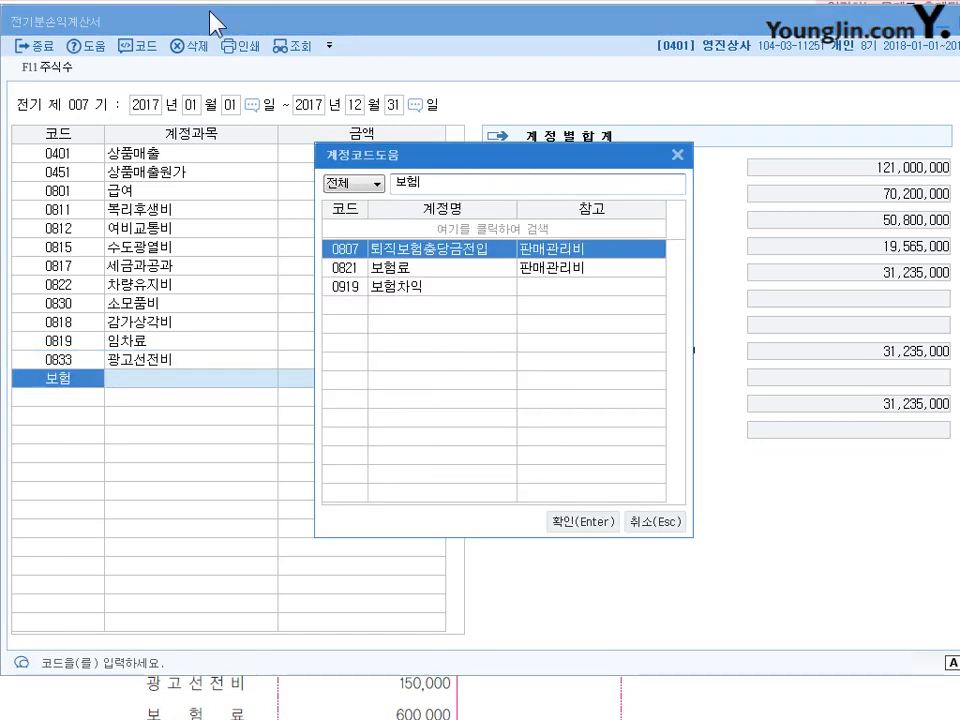
{"action": "key", "text": "Down"}
{"action": "key", "text": "Return"}
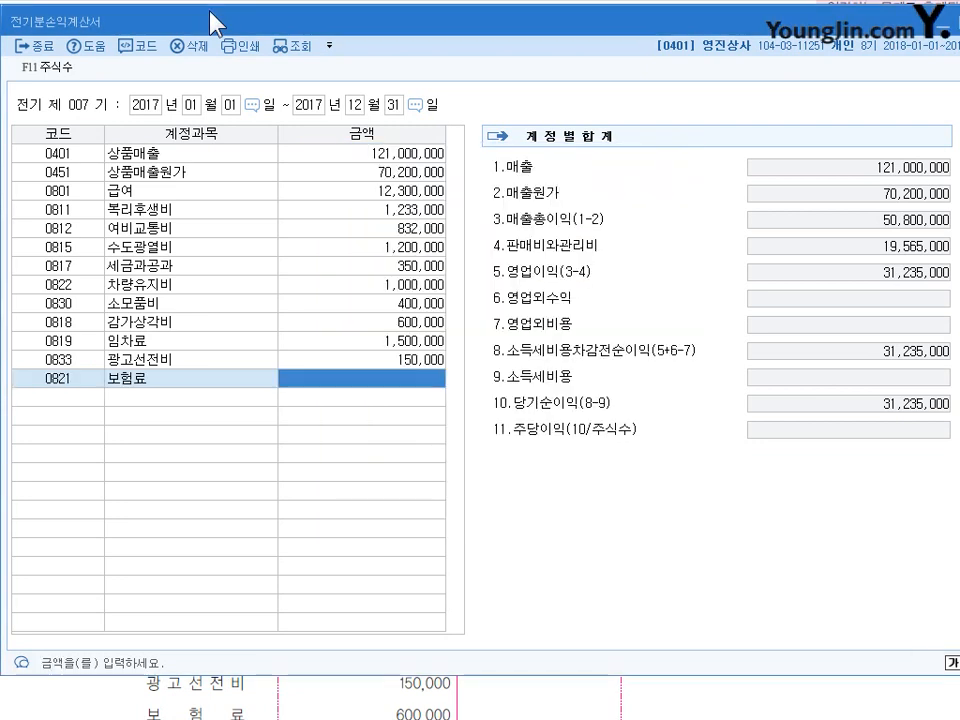
{"action": "type", "text": "6000000"}
{"action": "key", "text": "Return"}
- Look up 운반 and add 운반비 (0824) with an amount of 50,000
{"action": "type", "text": "운반"}
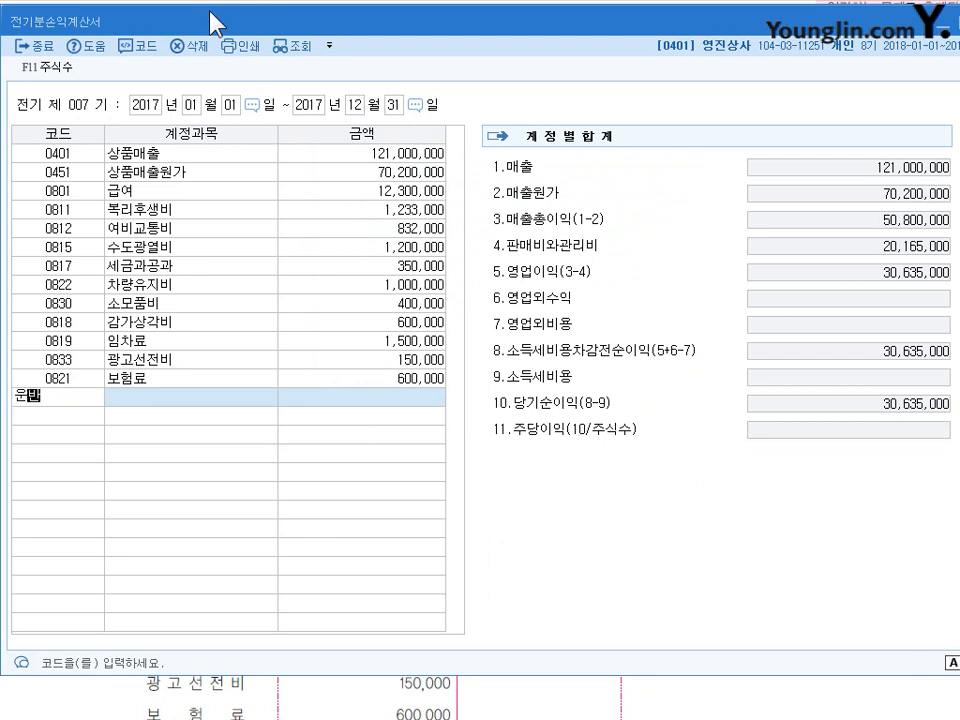
{"action": "key", "text": "Return"}
{"action": "key", "text": "Return"}
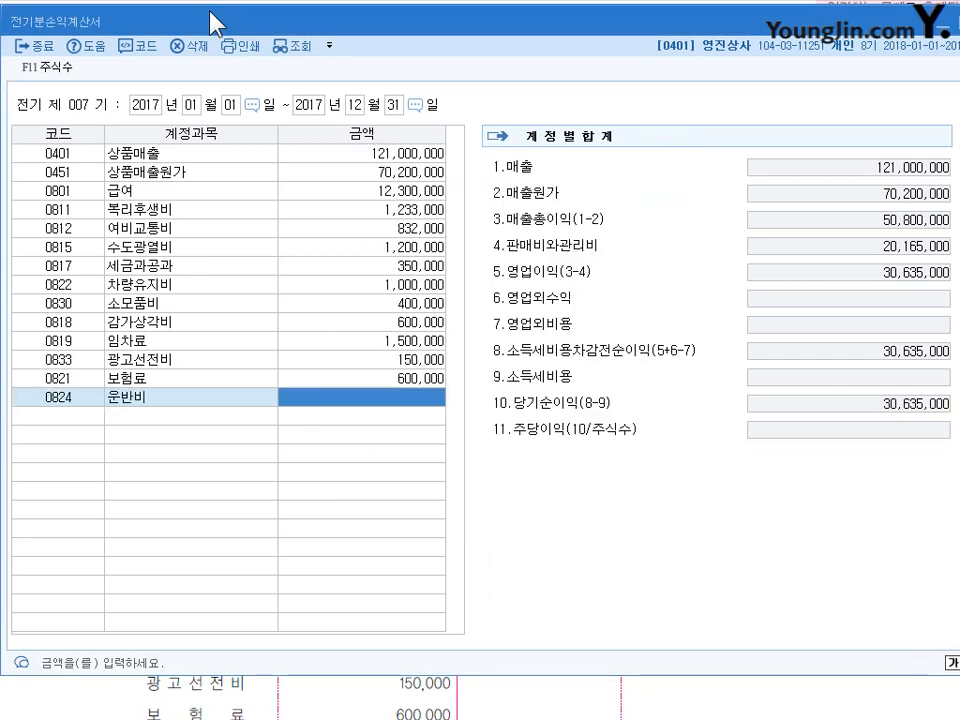
{"action": "type", "text": "500000"}
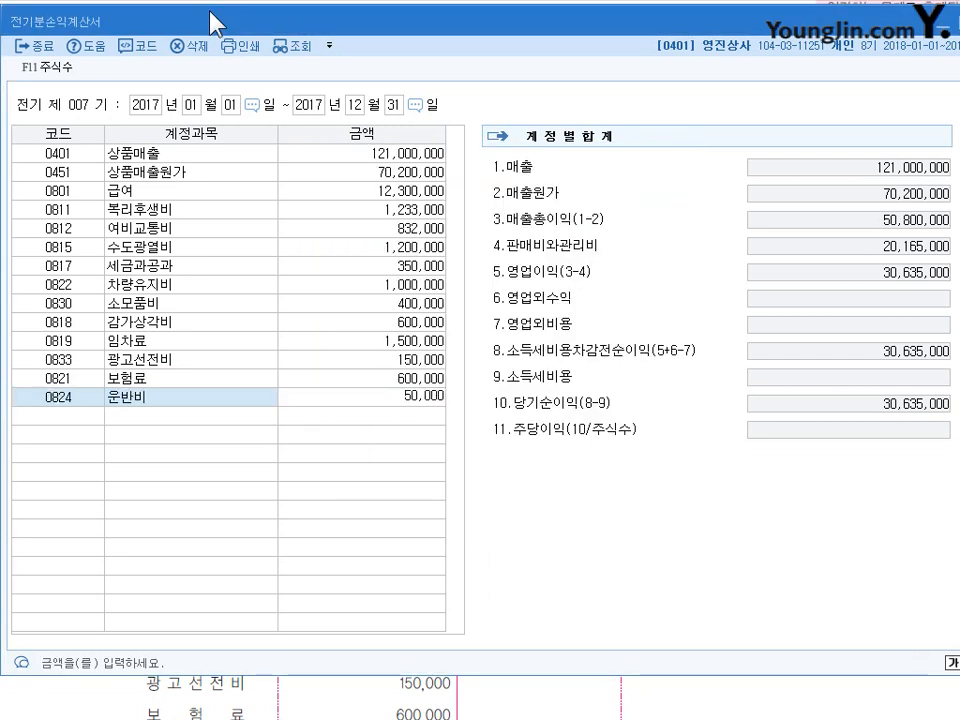
{"action": "key", "text": "Return"}
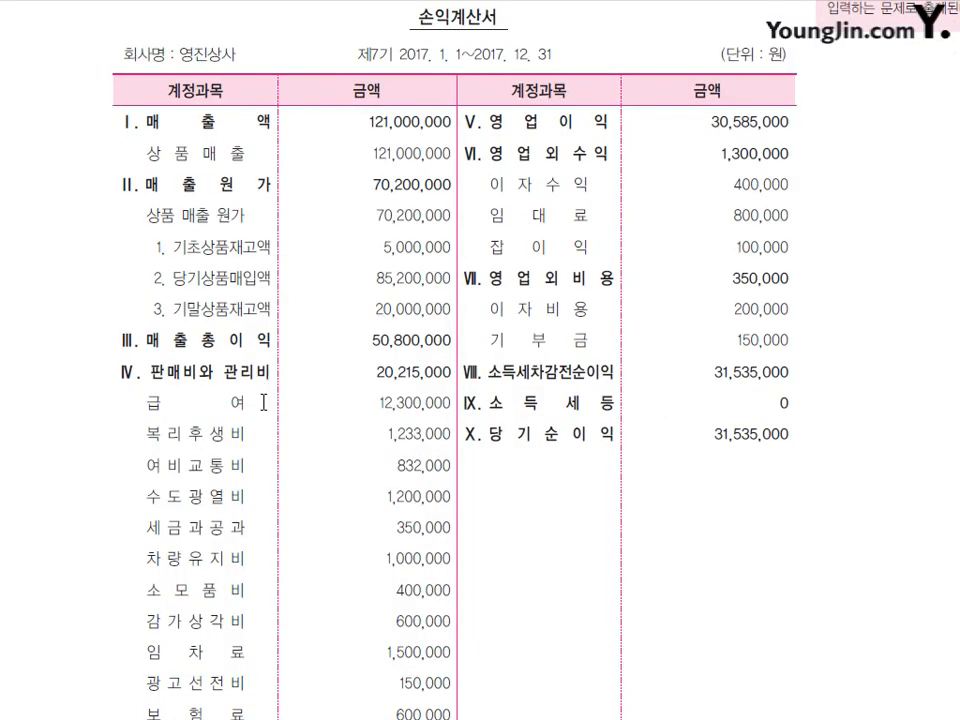
- Check the 판매비와 관리비 total and its expense items in the source income statement
{"action": "scroll", "coordinate": [262, 395], "scroll_direction": "down", "scroll_amount": 3}
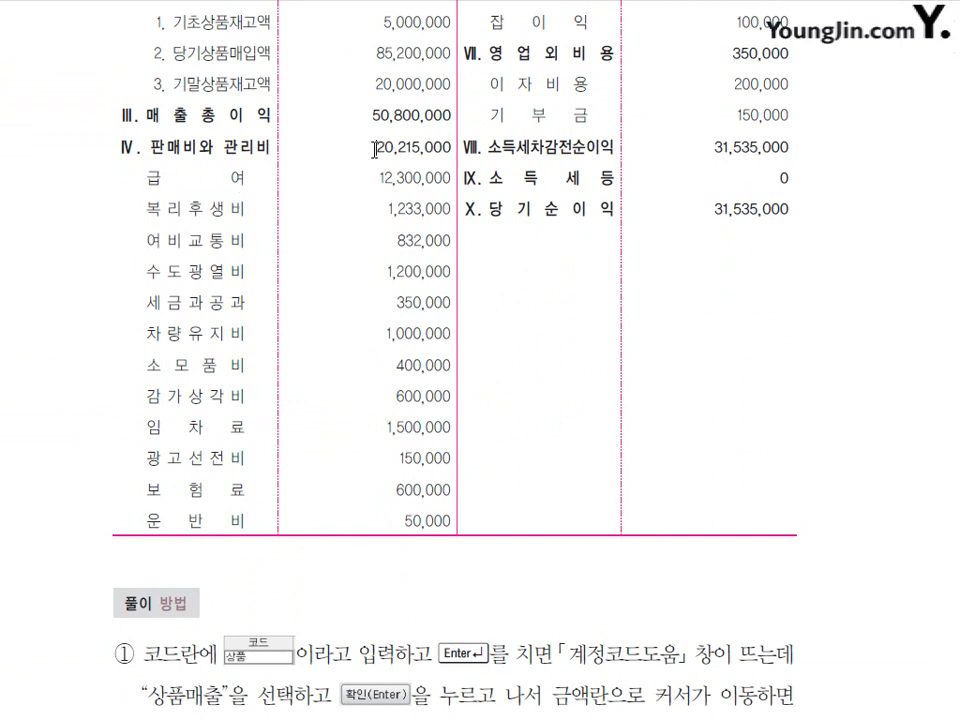
{"action": "left_click_drag", "start_coordinate": [376, 147], "coordinate": [448, 148]}
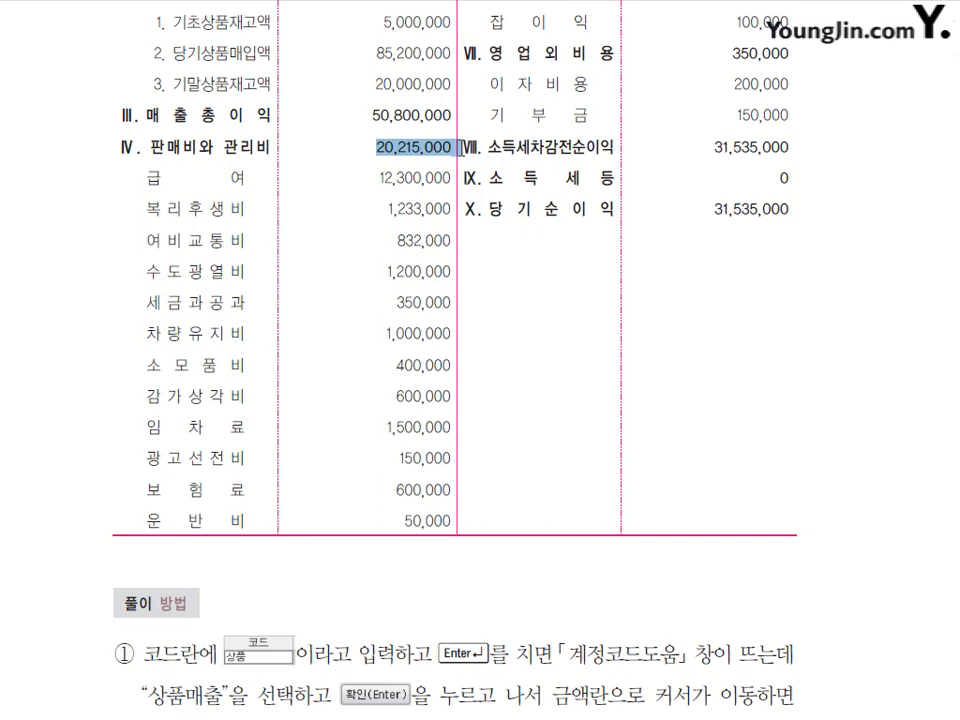
{"action": "left_click", "coordinate": [401, 163]}
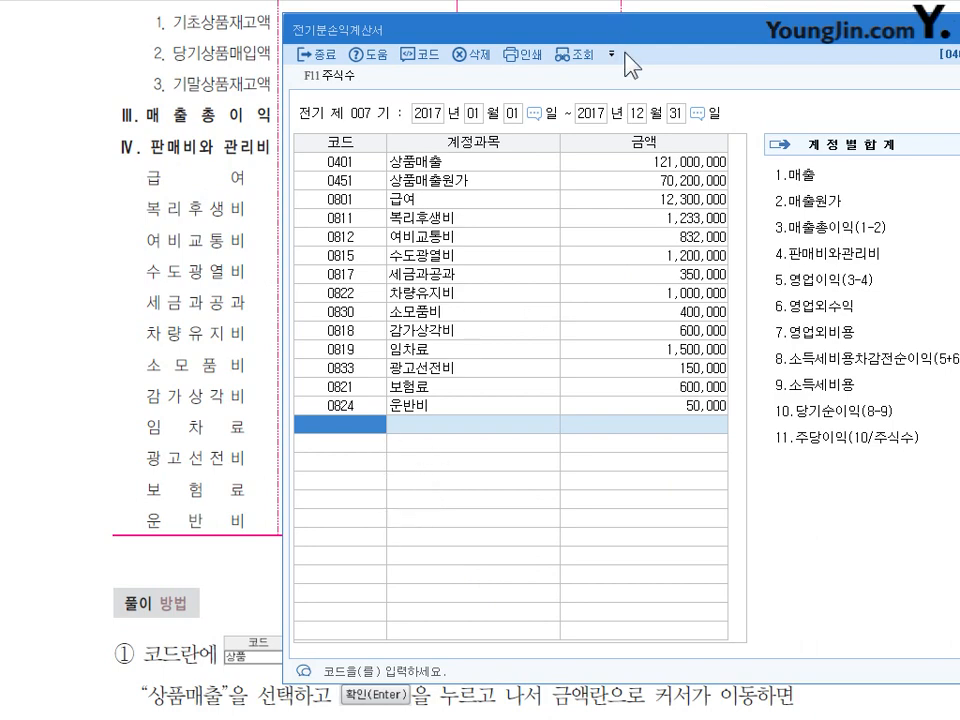
- Back in the prior-period income statement, look up 이자, choose 이자수익 (0901), and set its amount to 400,000
{"action": "left_click_drag", "start_coordinate": [624, 30], "coordinate": [587, 79]}
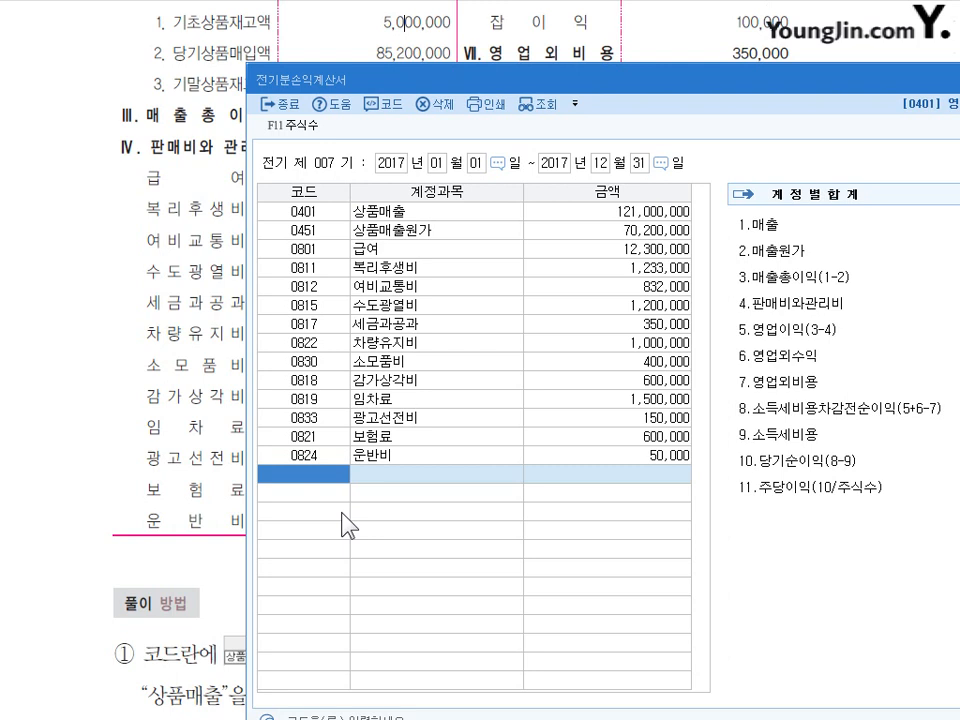
{"action": "type", "text": "이자"}
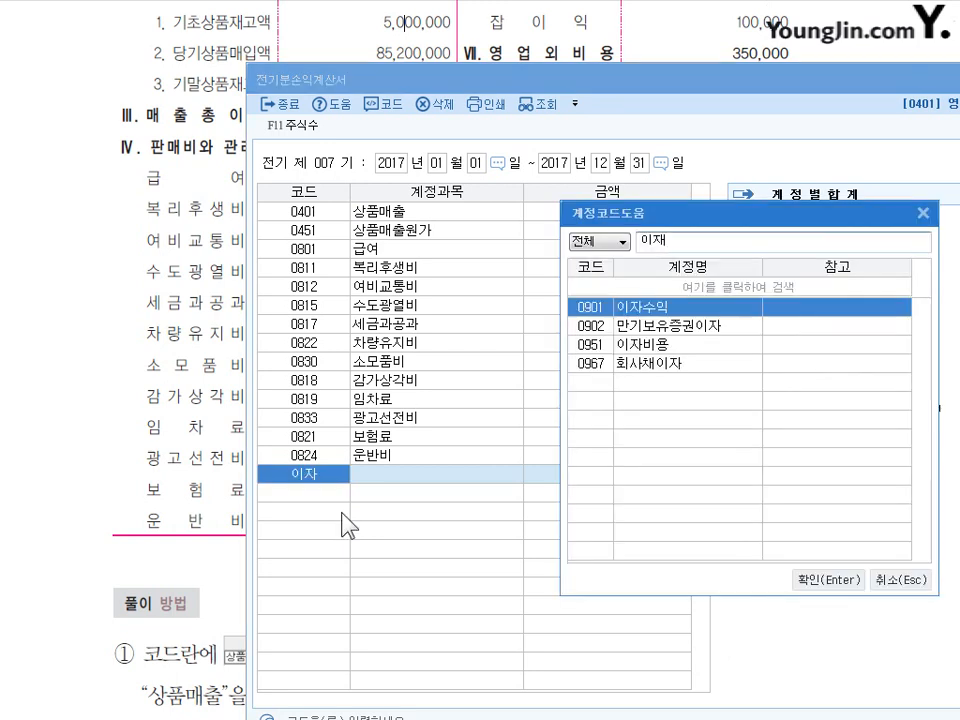
{"action": "key", "text": "Return"}
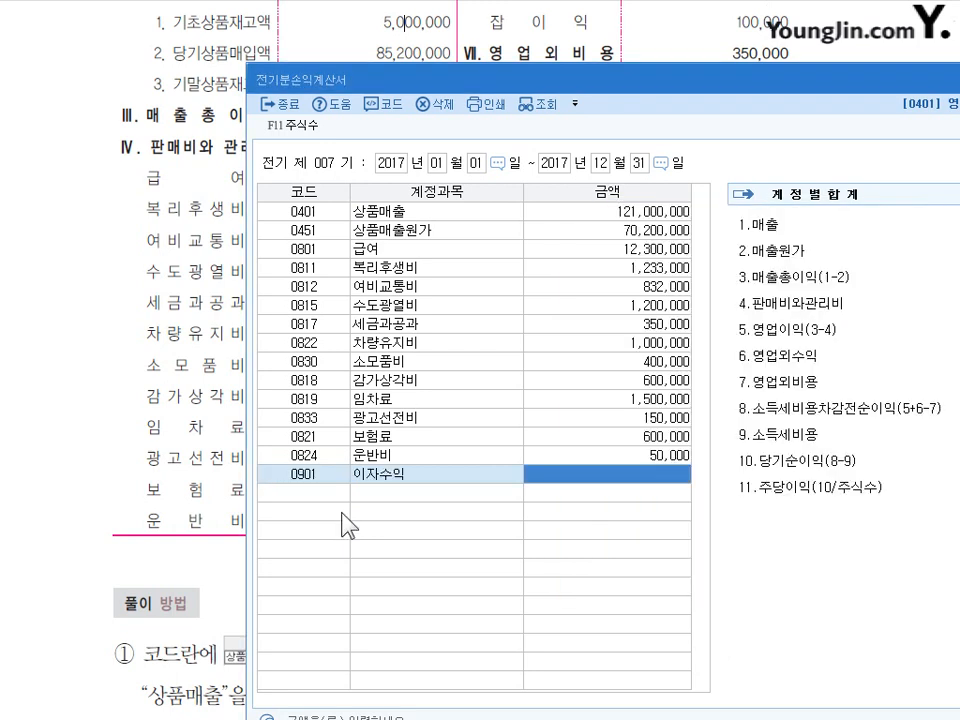
{"action": "type", "text": "4000000"}
{"action": "key", "text": "Return"}
- Look up 임대 and add 임대료수입 (0411) with an amount of 800,000
{"action": "type", "text": "임대"}
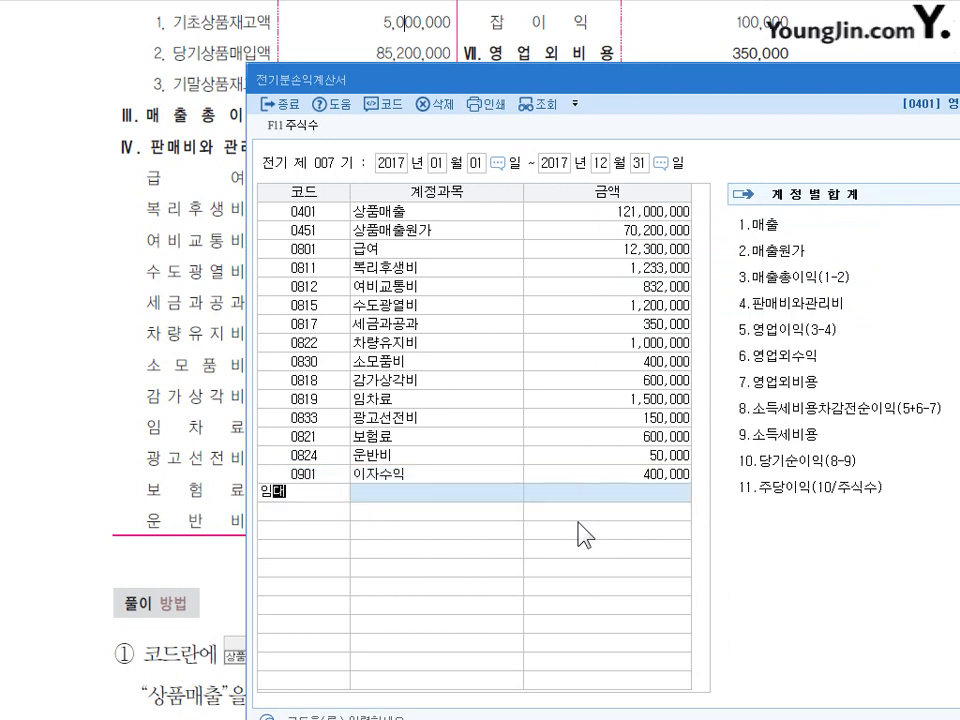
{"action": "key", "text": "Return"}
{"action": "key", "text": "Return"}
{"action": "type", "text": "8000000"}
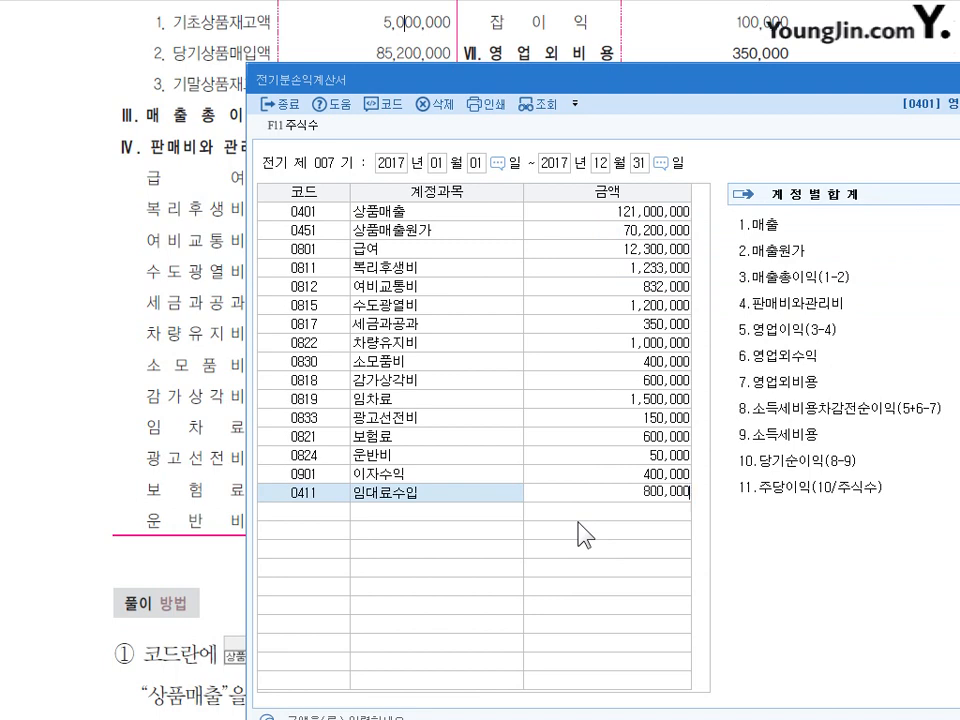
{"action": "key", "text": "Return"}
- Replace the 임대료수입 account by looking up 임대 again and choosing 임대료 (0904)
{"action": "key", "text": "Up"}
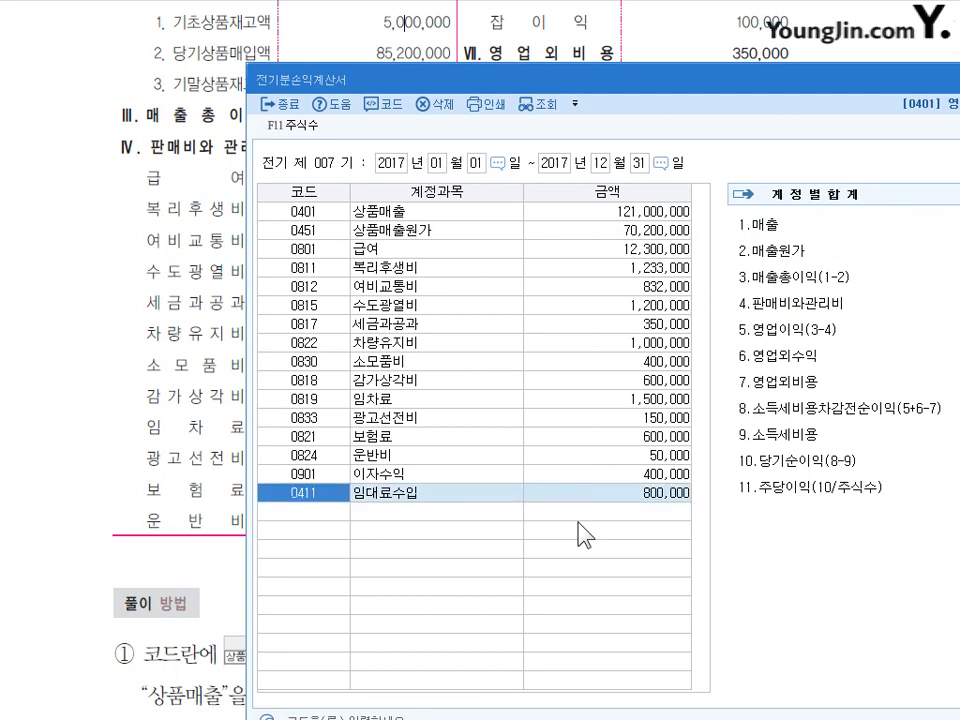
{"action": "type", "text": "임대"}
{"action": "key", "text": "Return"}
{"action": "key", "text": "Down"}
{"action": "key", "text": "Down"}
{"action": "key", "text": "Down"}
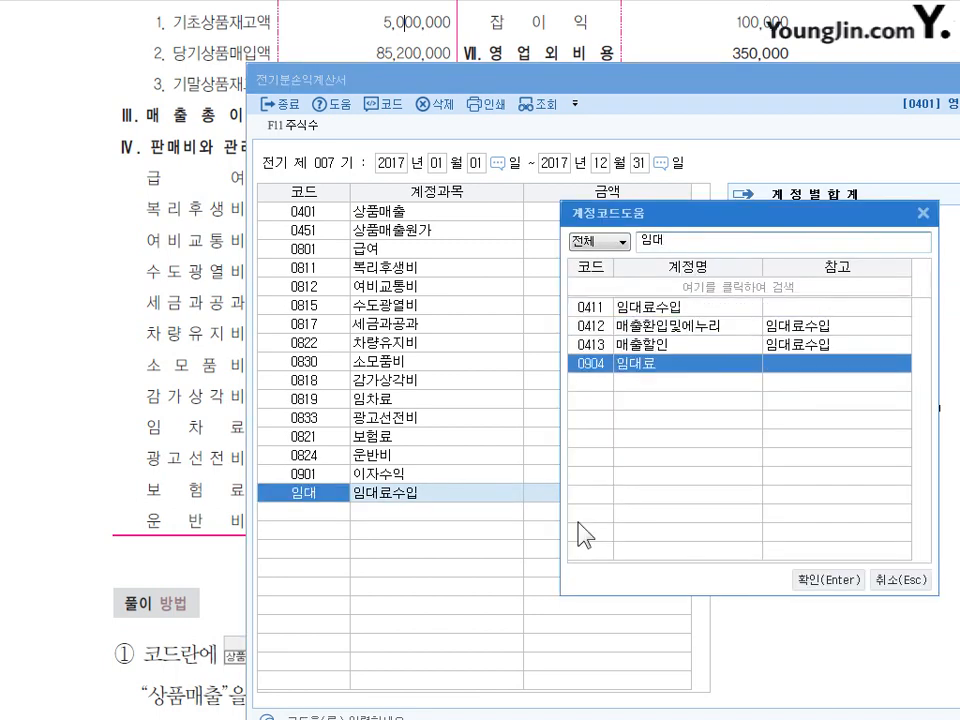
{"action": "key", "text": "Return"}
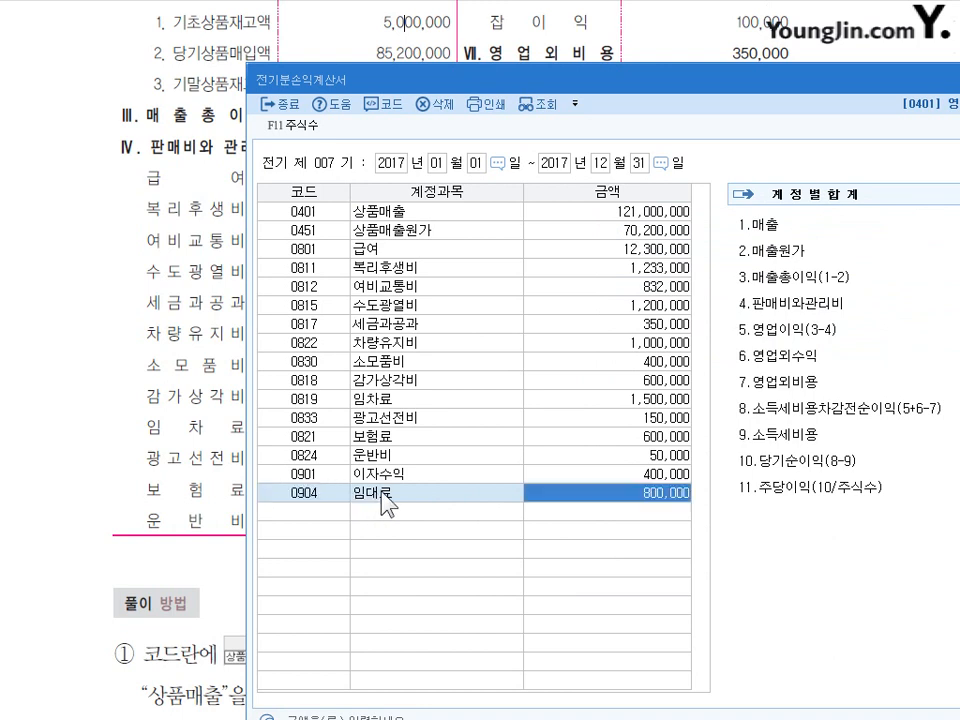
- Look up 잡이 and add 잡이익 (0930) on the next empty row with an amount of 100,000
{"action": "left_click", "coordinate": [288, 513]}
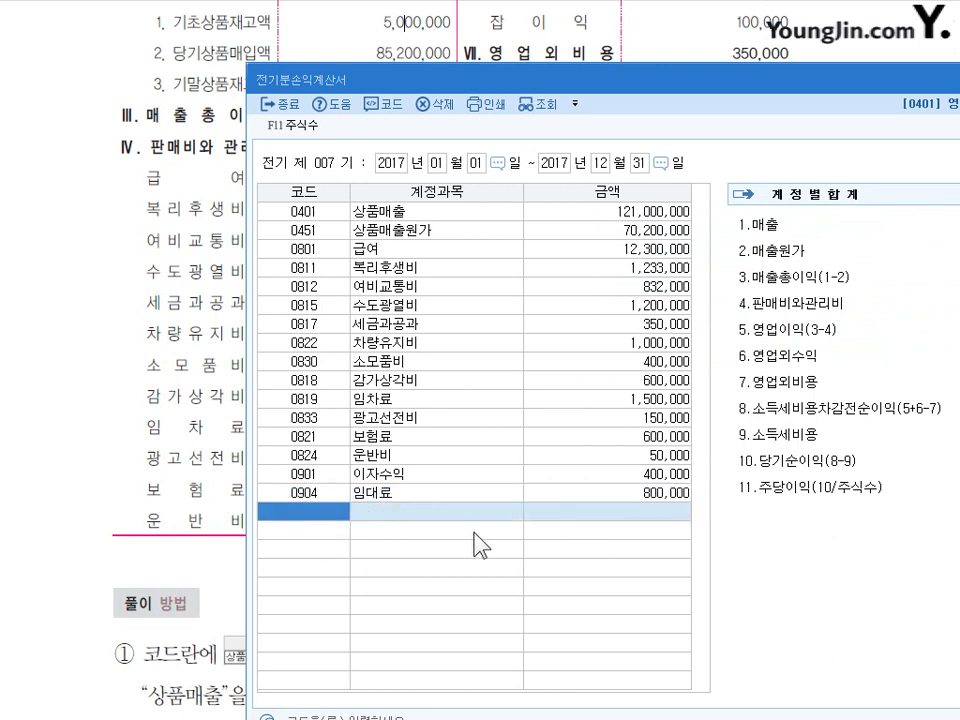
{"action": "type", "text": "잡이"}
{"action": "key", "text": "Return"}
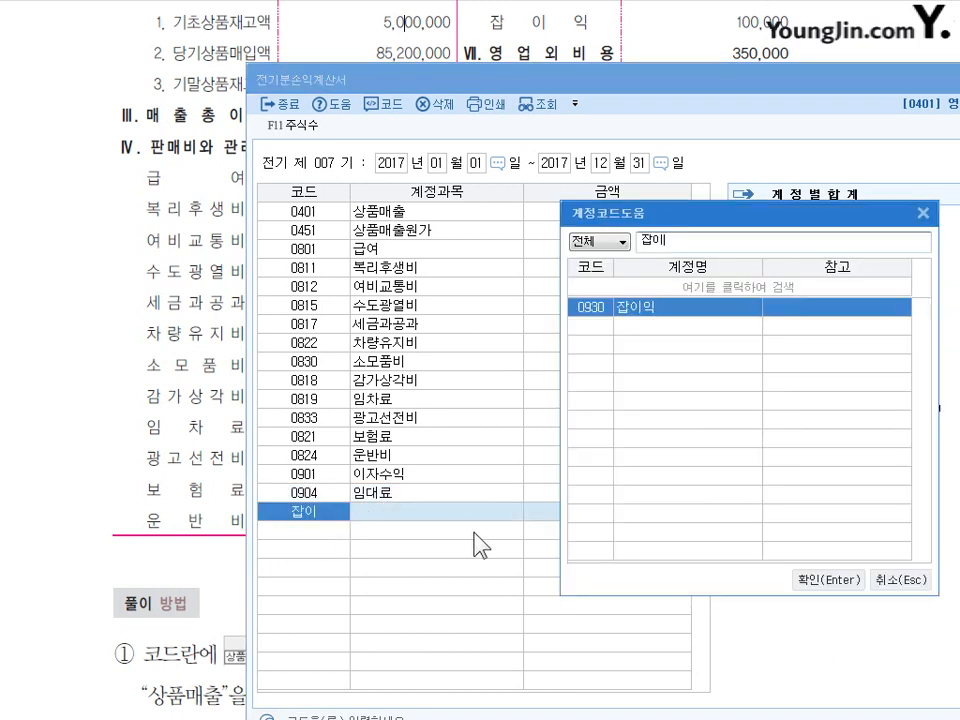
{"action": "key", "text": "Return"}
{"action": "type", "text": "1000000"}
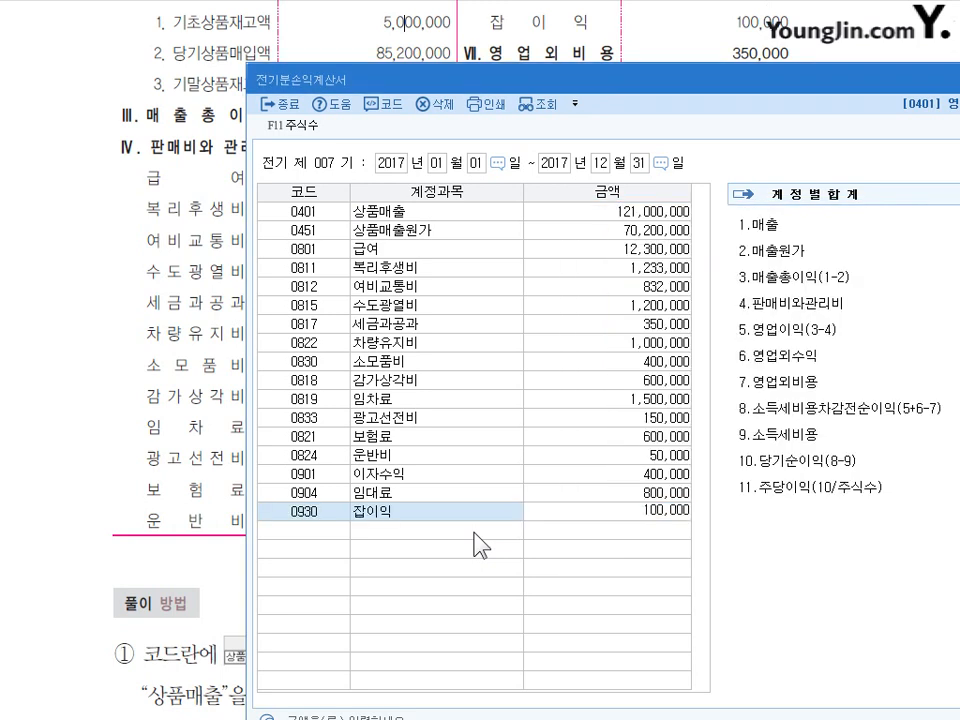
{"action": "key", "text": "Return"}
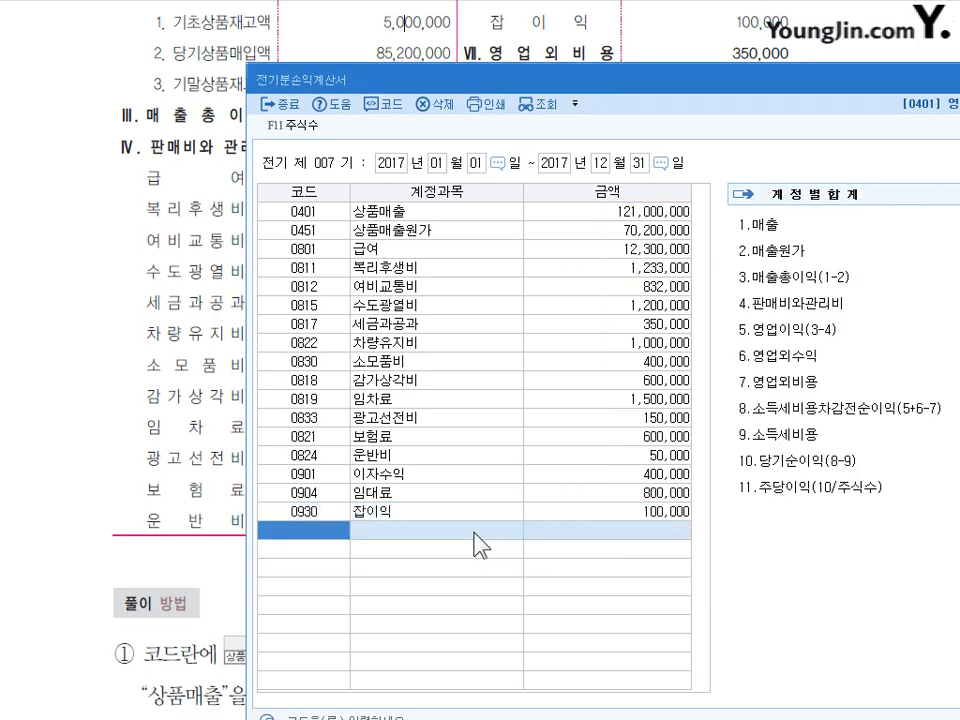
- Look up 이자, choose 이자비용 (0951) from the matching accounts, and set its amount to 200,000
{"action": "type", "text": "이자"}
{"action": "key", "text": "Return"}
{"action": "key", "text": "Down"}
{"action": "key", "text": "Down"}
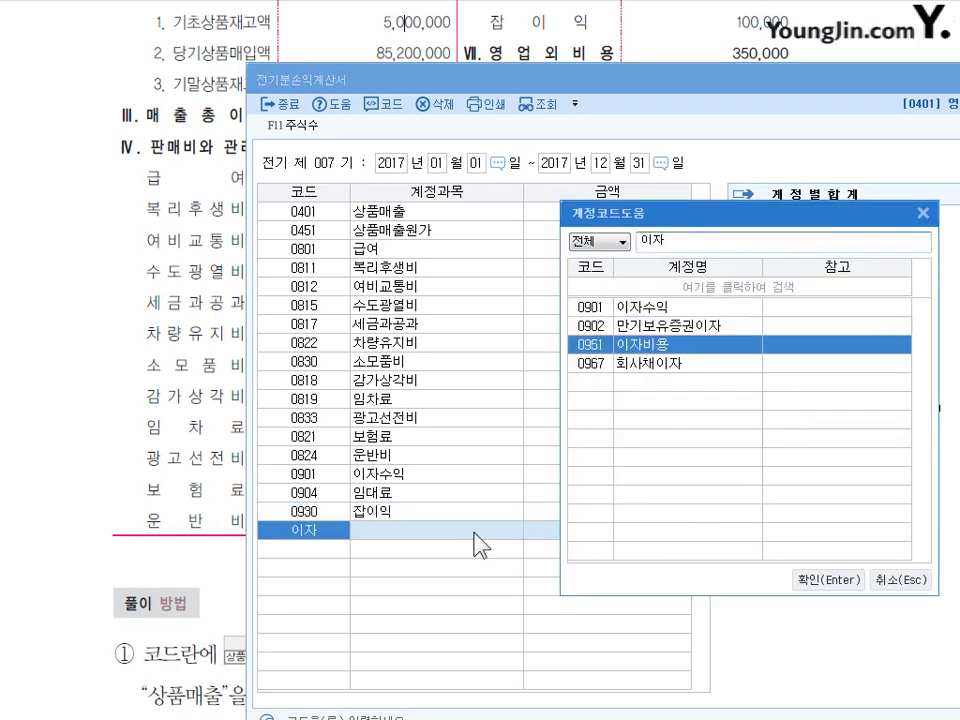
{"action": "key", "text": "Return"}
{"action": "type", "text": "200"}
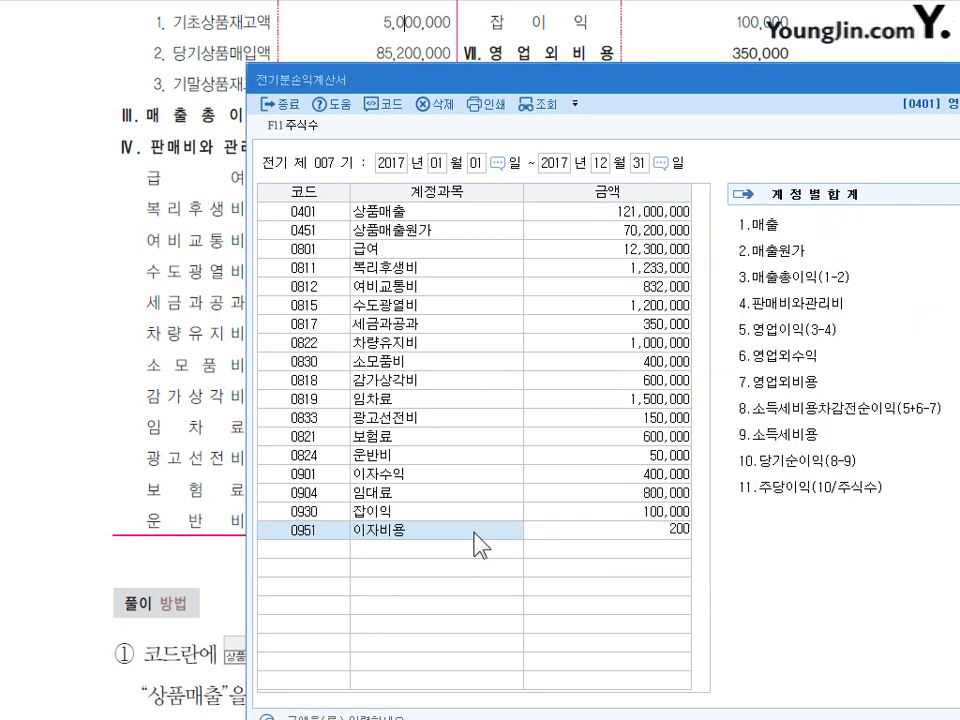
{"action": "key", "text": "Return"}
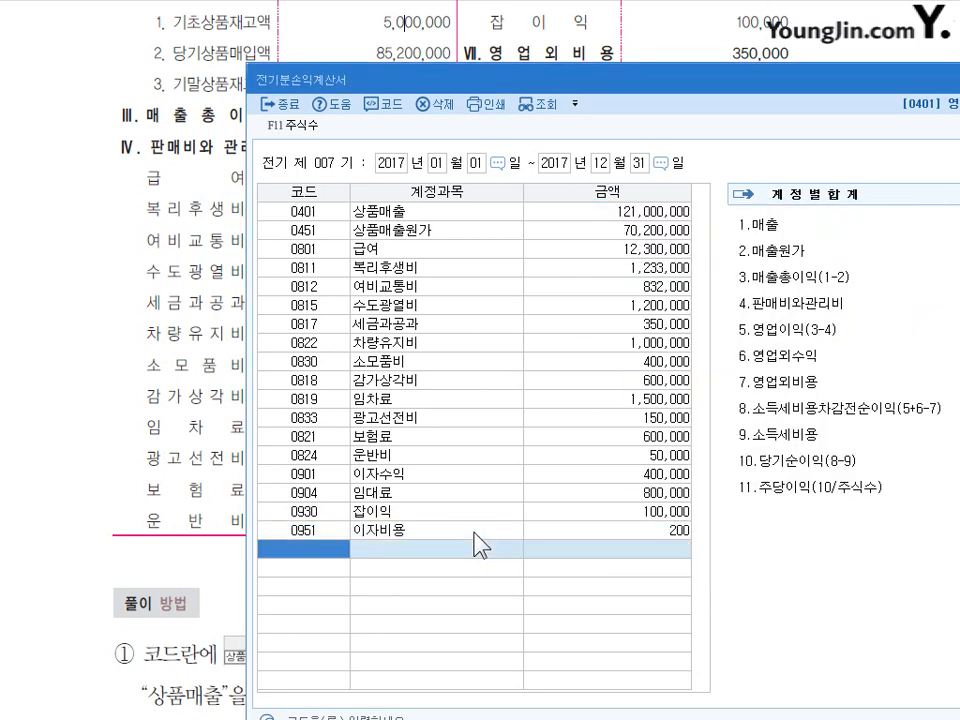
{"action": "left_click", "coordinate": [673, 533]}
{"action": "type", "text": "2"}
{"action": "key", "text": "Return"}
- Look up 기부 and add 기부금 (0953) with an amount of 150,000
{"action": "type", "text": "기부"}
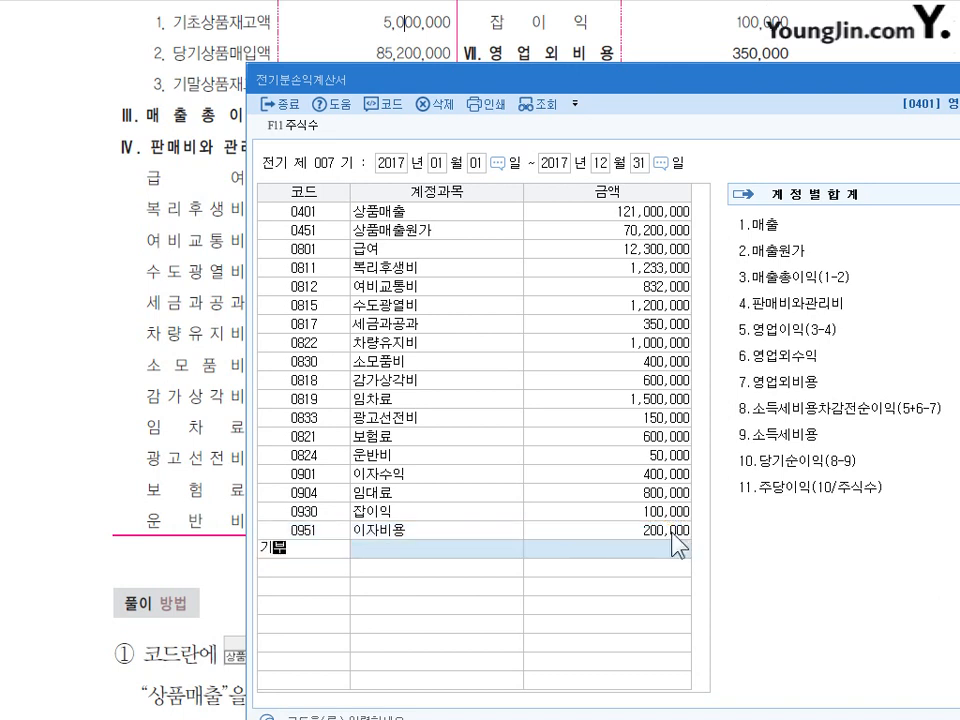
{"action": "key", "text": "Return"}
{"action": "key", "text": "Return"}
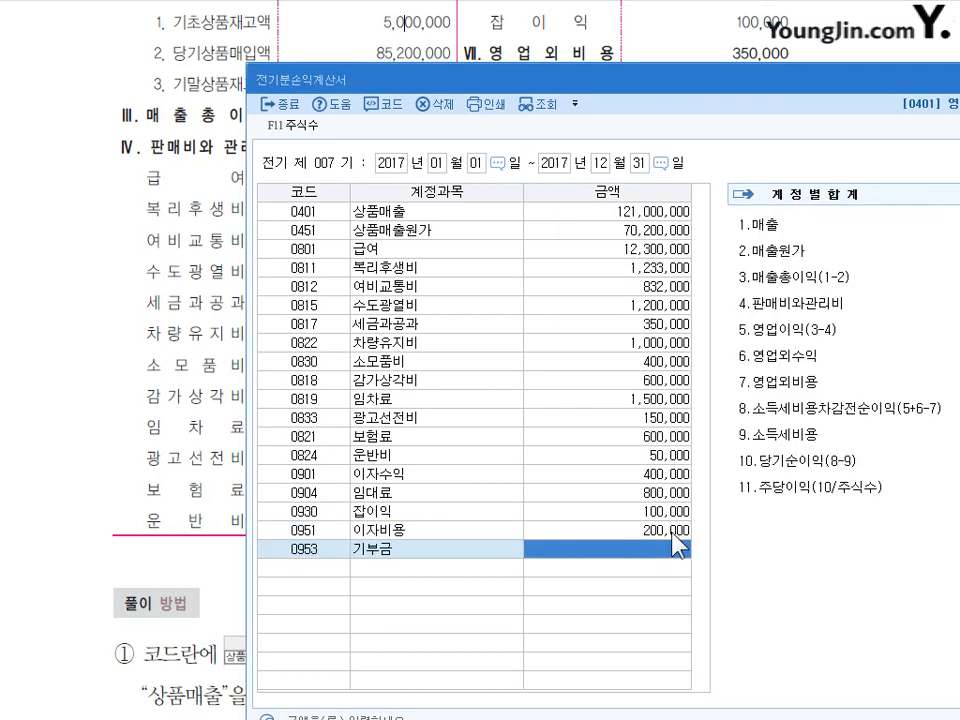
{"action": "type", "text": "1500000"}
{"action": "key", "text": "Return"}
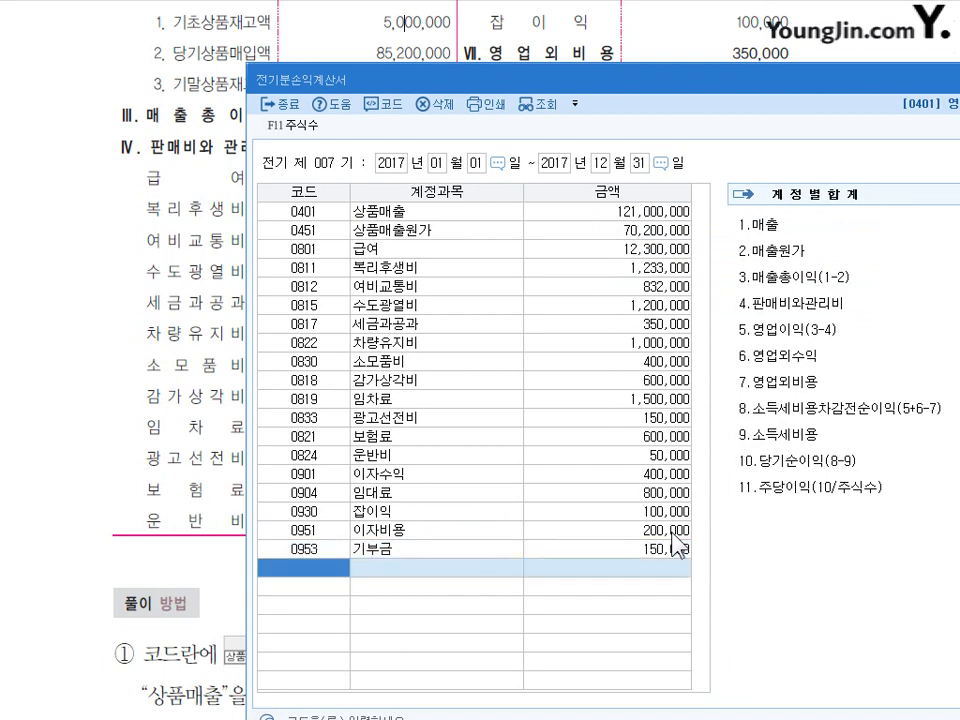
- Review the 계정별합계 totals down to 당기순이익, and put the income statement window away
{"action": "double_click", "coordinate": [701, 75]}
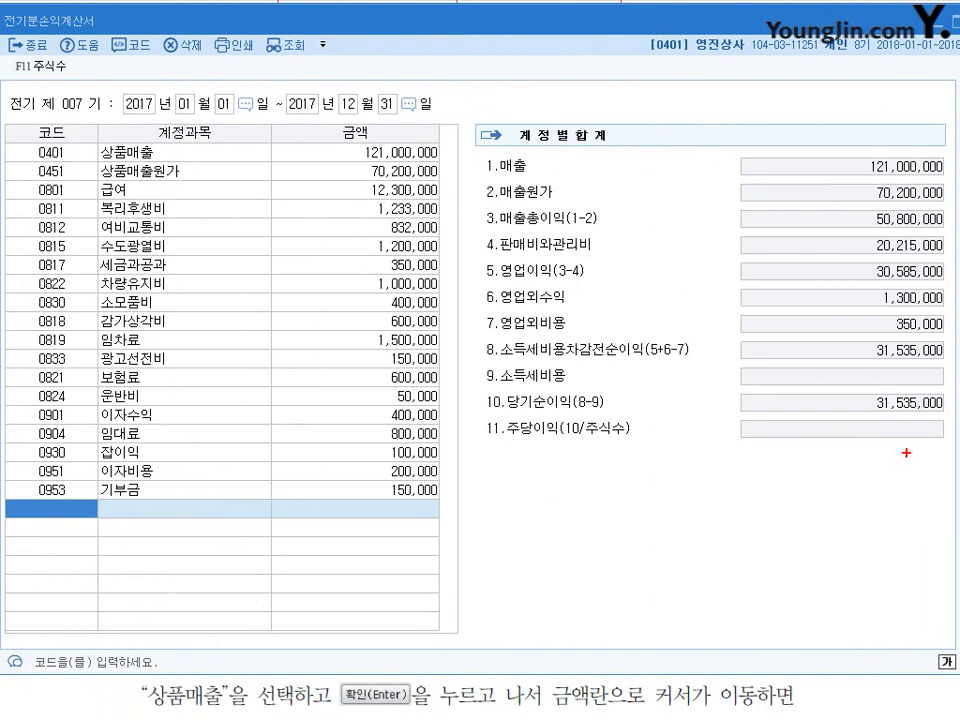
{"action": "mouse_move", "coordinate": [945, 418]}
{"action": "left_mouse_down"}
{"action": "mouse_move", "coordinate": [868, 411]}
{"action": "mouse_move", "coordinate": [948, 432]}
{"action": "left_mouse_up"}
{"action": "key", "text": "Escape"}
{"action": "left_click", "coordinate": [936, 22]}
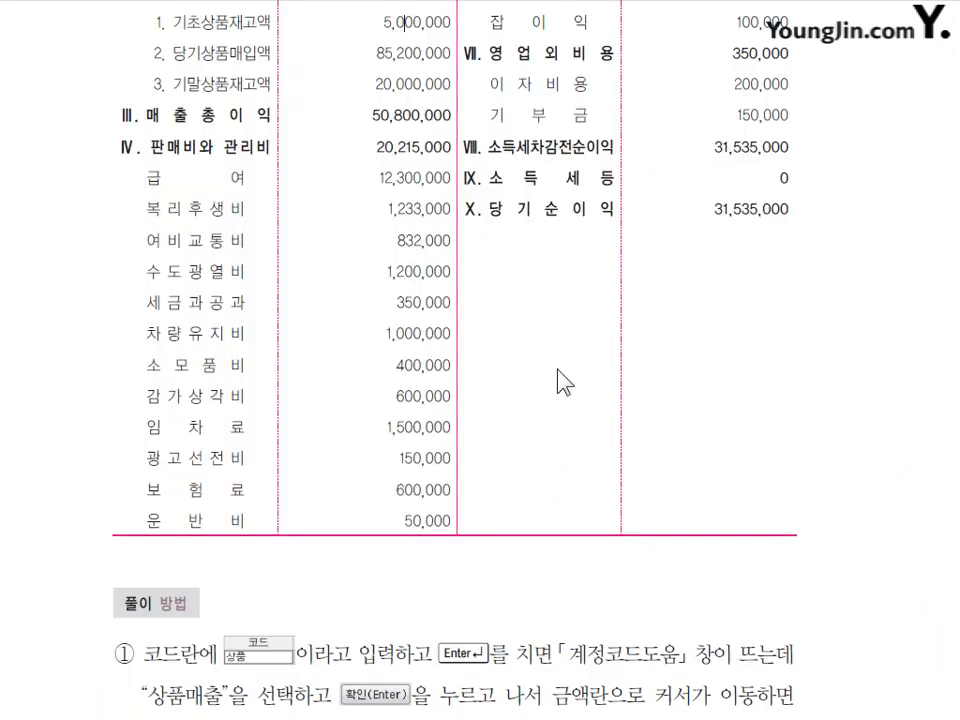
- Check the 소득세등 and 당기순이익 lines in the source income statement
{"action": "scroll", "coordinate": [559, 383], "scroll_direction": "up", "scroll_amount": 4}
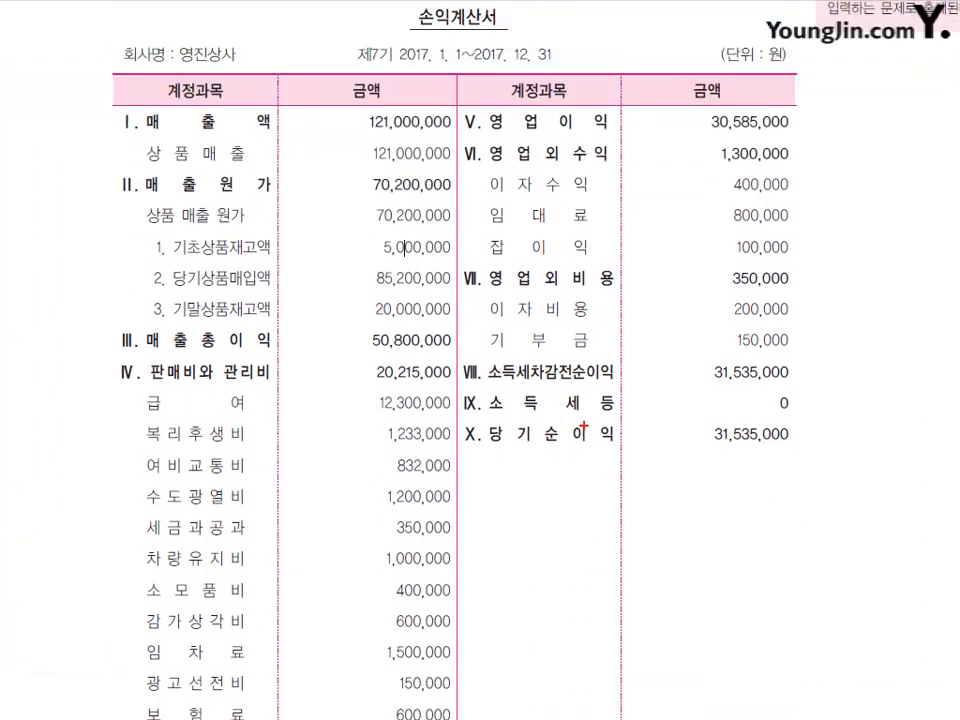
{"action": "mouse_move", "coordinate": [614, 404]}
{"action": "left_mouse_down"}
{"action": "mouse_move", "coordinate": [512, 413]}
{"action": "mouse_move", "coordinate": [598, 381]}
{"action": "left_mouse_up"}
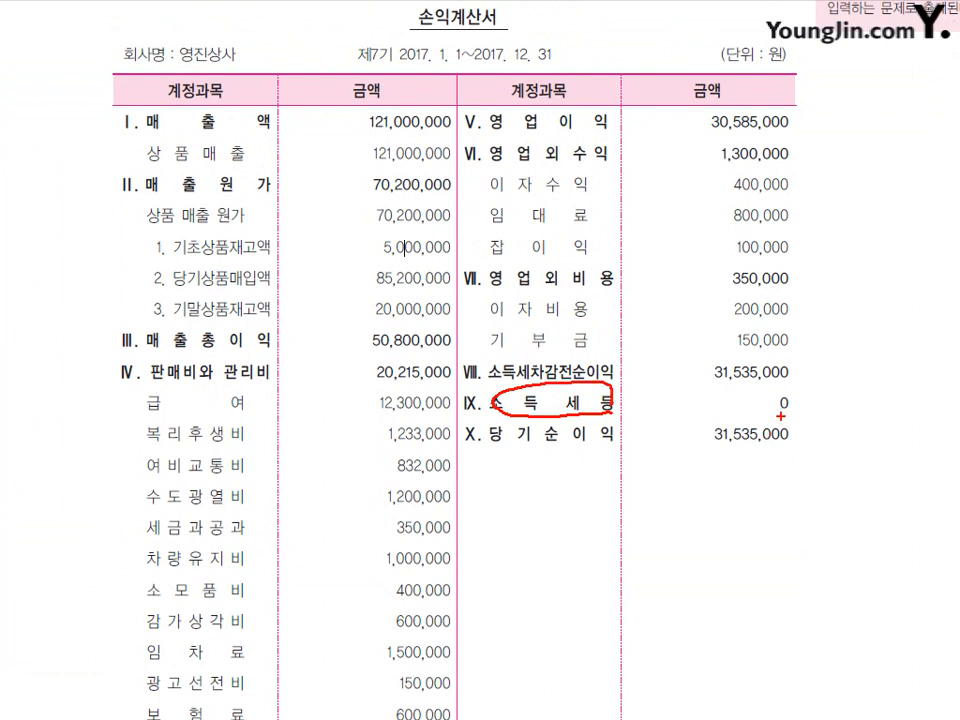
{"action": "mouse_move", "coordinate": [797, 396]}
{"action": "left_mouse_down"}
{"action": "mouse_move", "coordinate": [783, 416]}
{"action": "mouse_move", "coordinate": [797, 401]}
{"action": "left_mouse_up"}
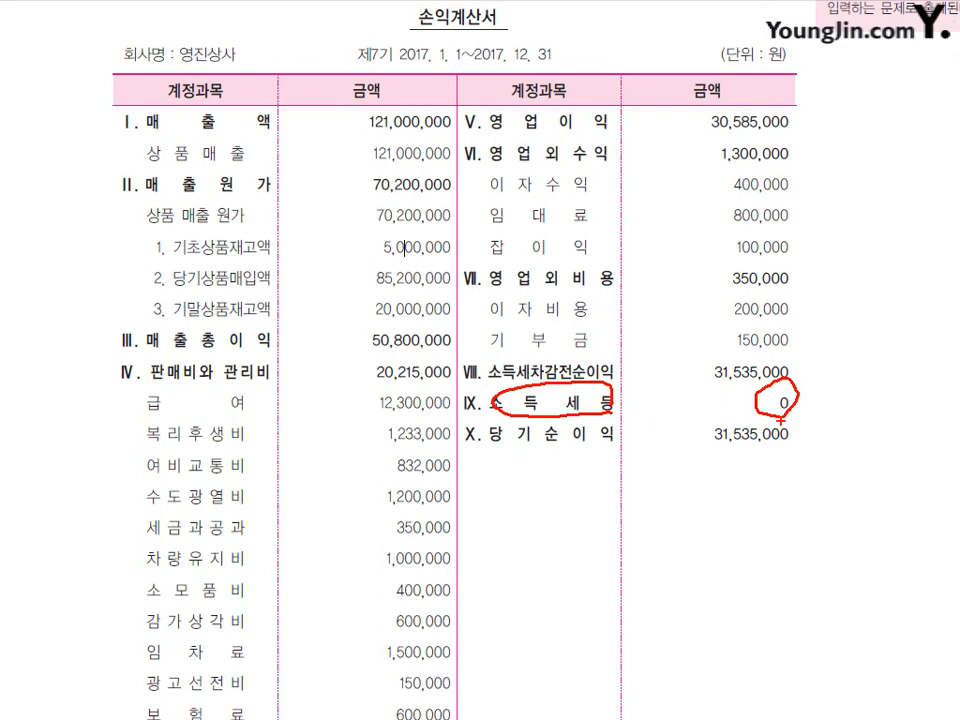
{"action": "key", "text": "Escape"}
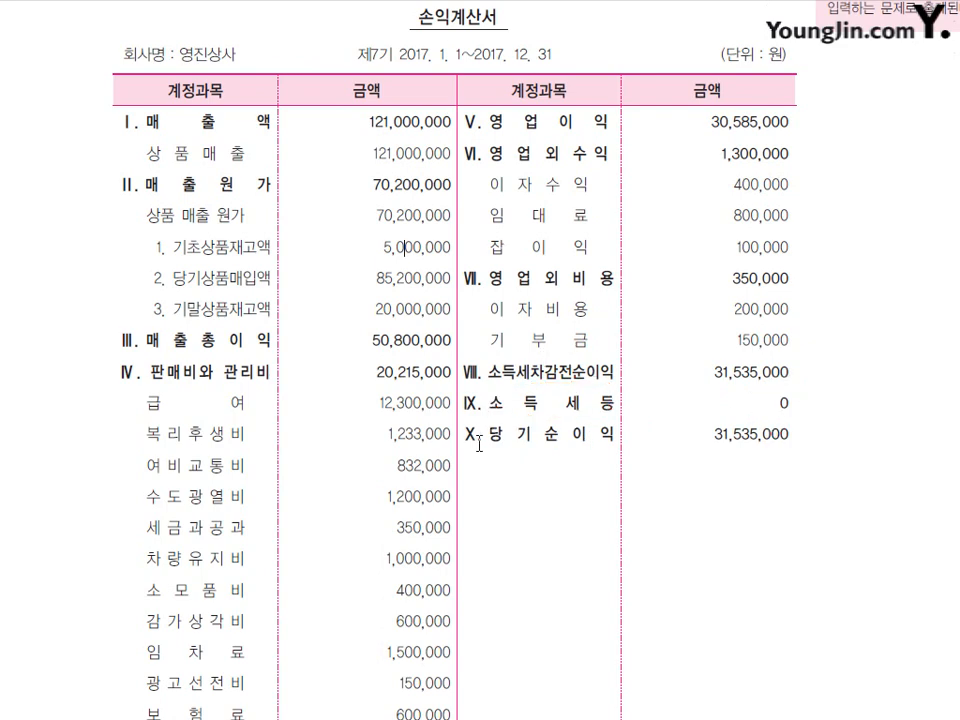
- Return to the entered income statement and inspect the 상품매출원가 breakdown, including 기말상품재고액 and 매출원가
{"action": "key", "text": "alt+Tab"}
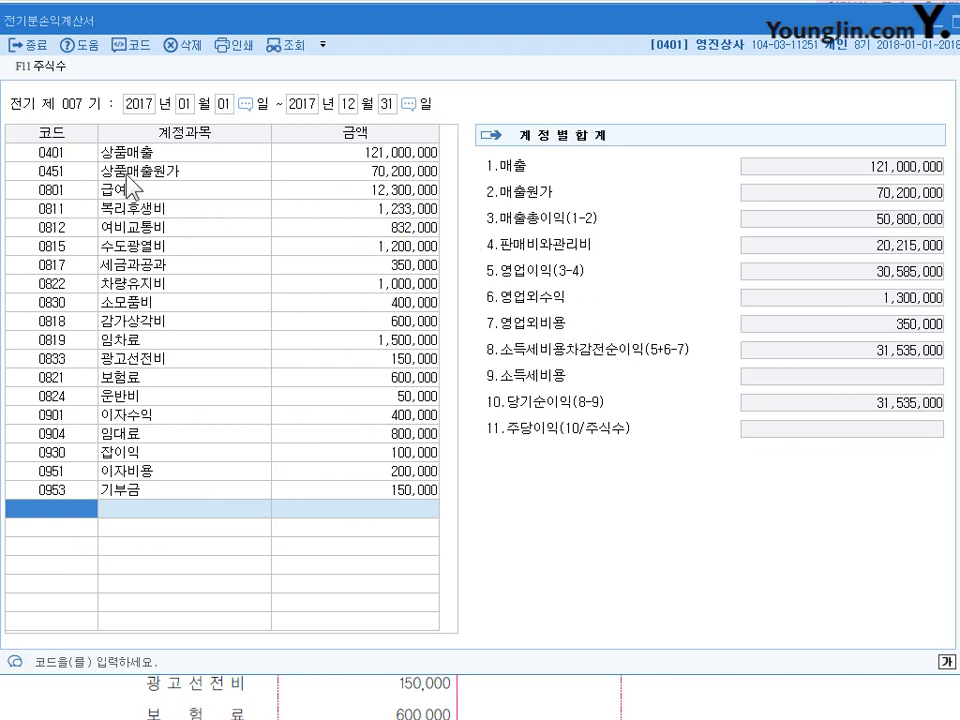
{"action": "left_click", "coordinate": [400, 172]}
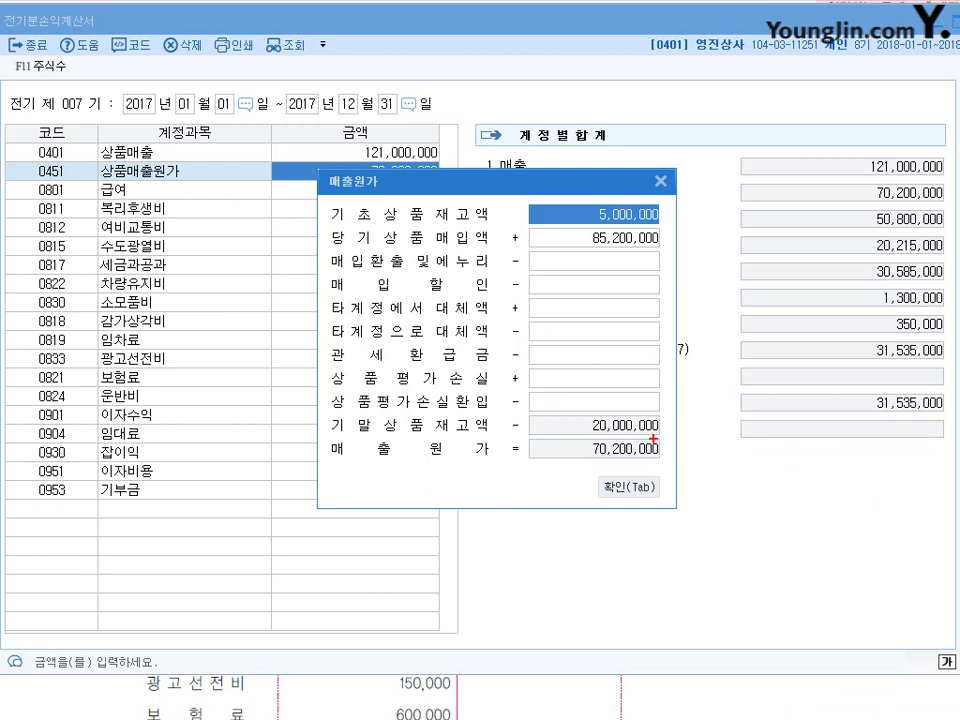
{"action": "mouse_move", "coordinate": [659, 433]}
{"action": "left_mouse_down"}
{"action": "mouse_move", "coordinate": [629, 439]}
{"action": "mouse_move", "coordinate": [650, 457]}
{"action": "left_mouse_up"}
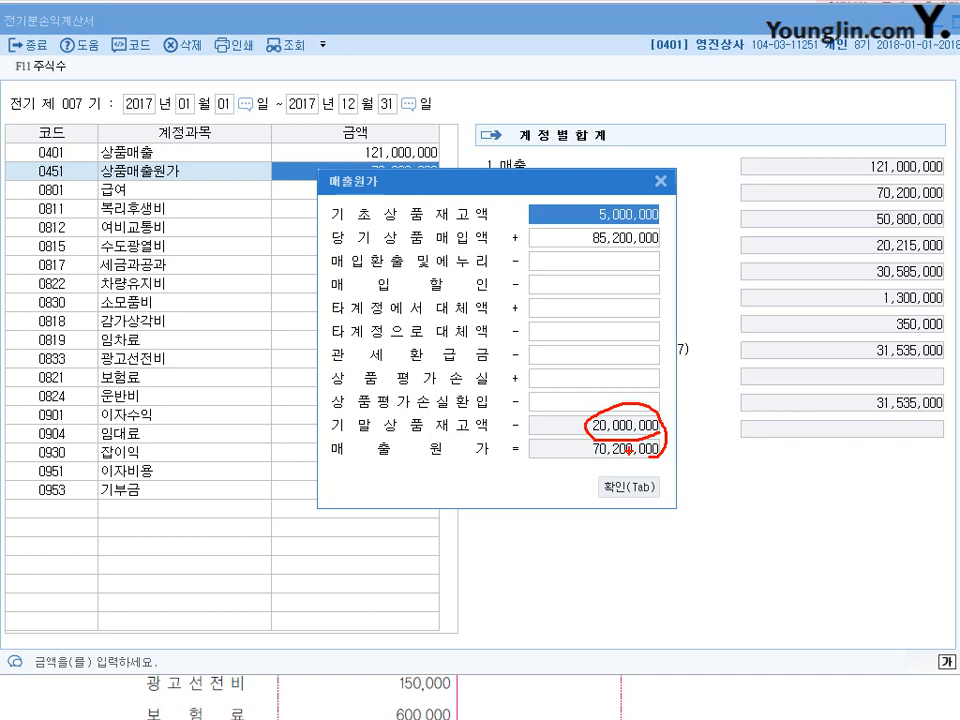
{"action": "key", "text": "Escape"}
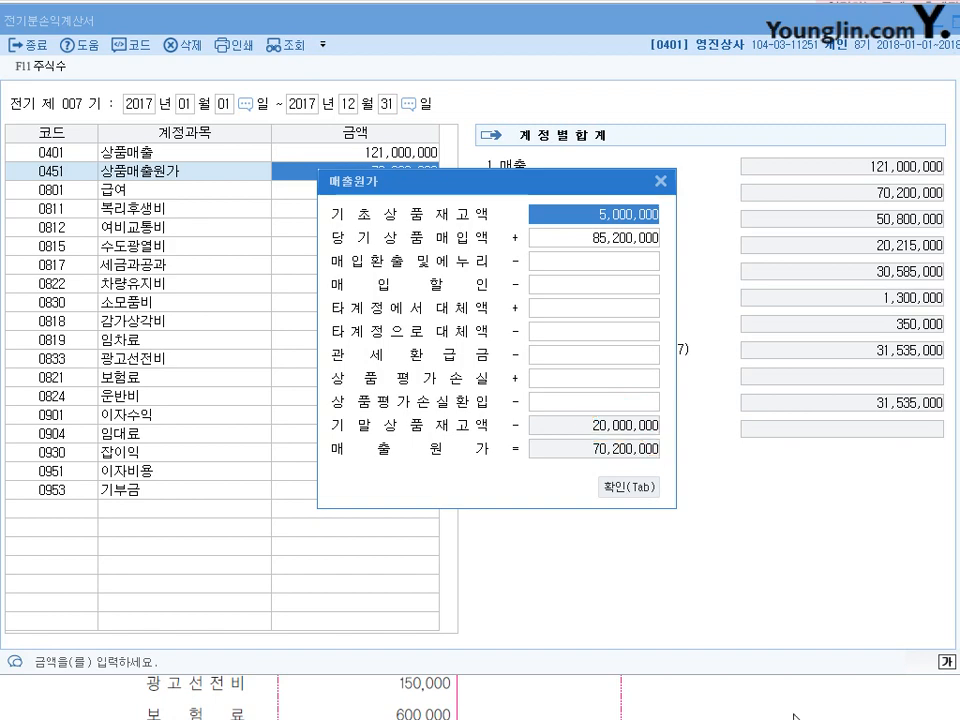
{"action": "left_click", "coordinate": [662, 181]}
{"action": "left_click", "coordinate": [356, 170]}
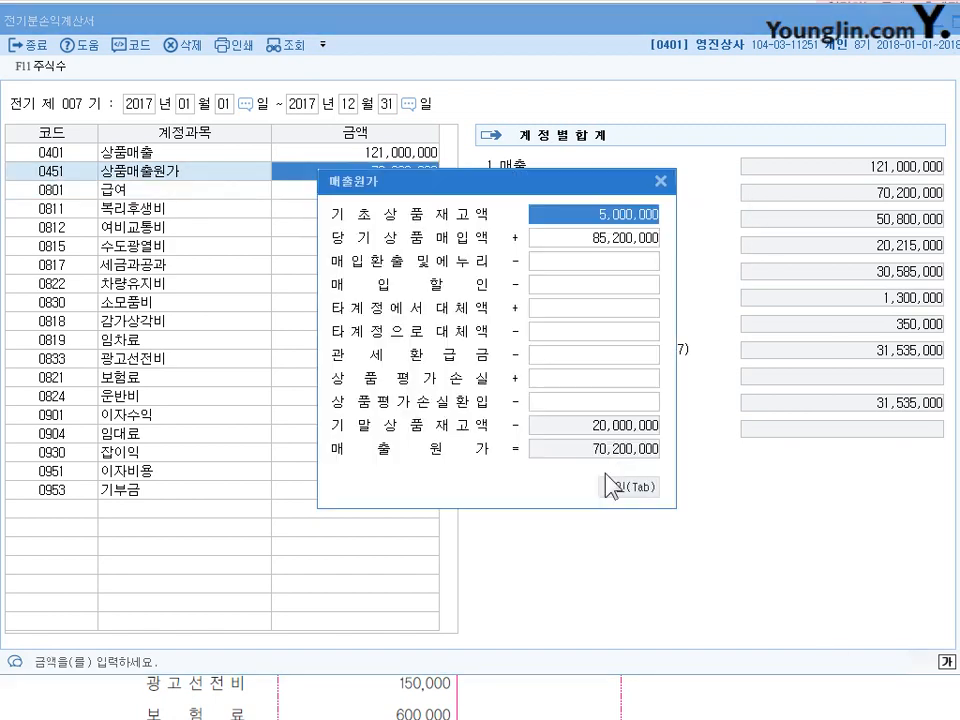
{"action": "left_click", "coordinate": [660, 181]}
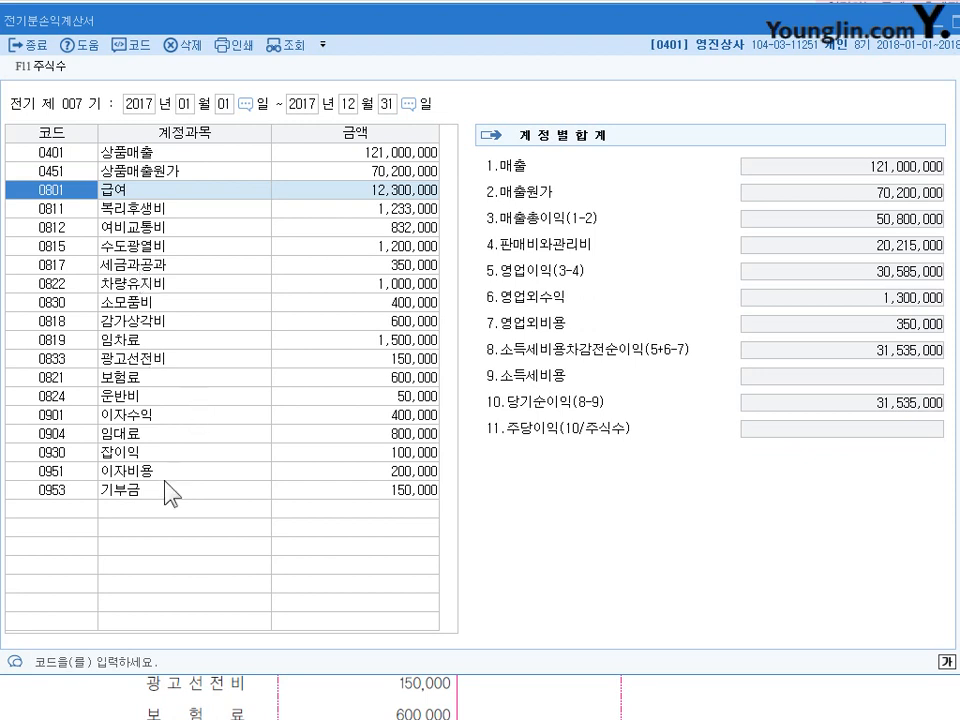
- Go to the first empty account row and recheck the source income statement against the completed entries
{"action": "left_click", "coordinate": [105, 508]}
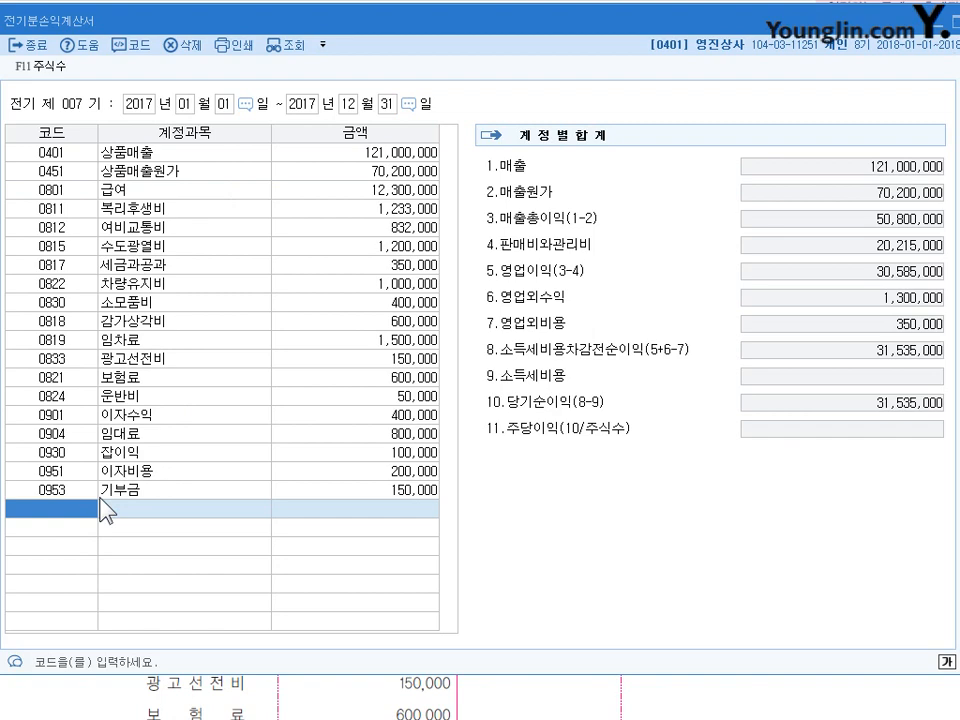
{"action": "left_click", "coordinate": [938, 23]}
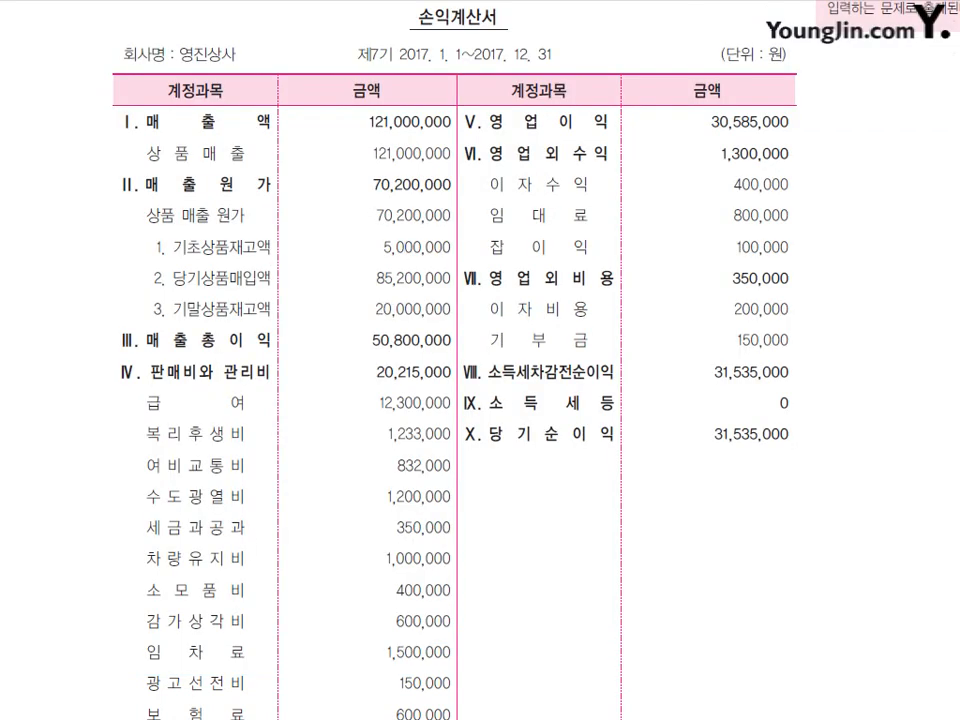
{"action": "key", "text": "alt+Tab"}
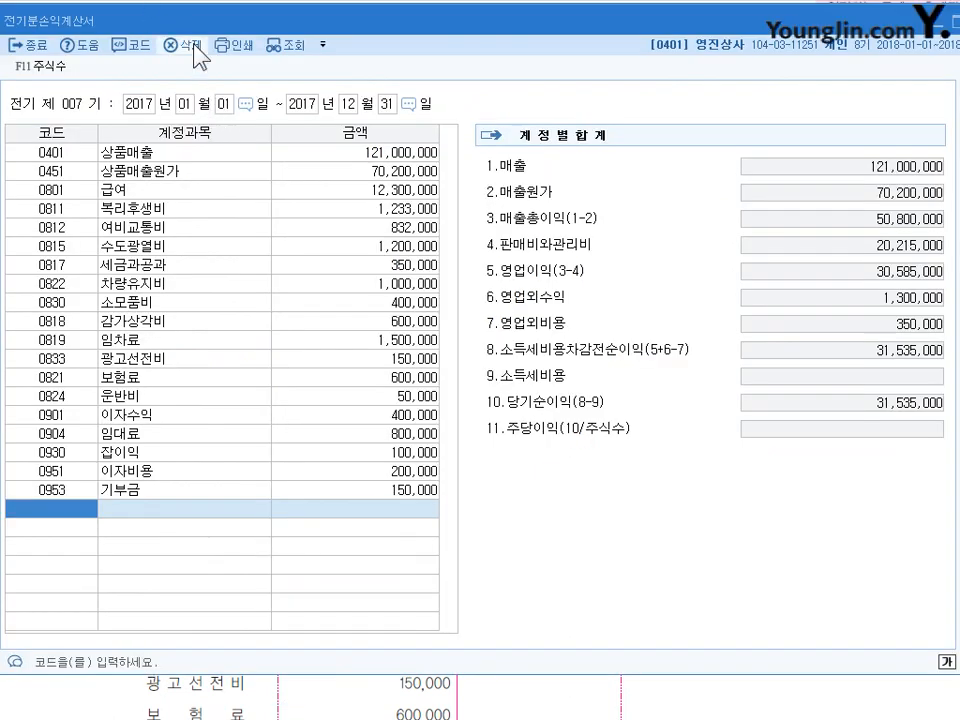